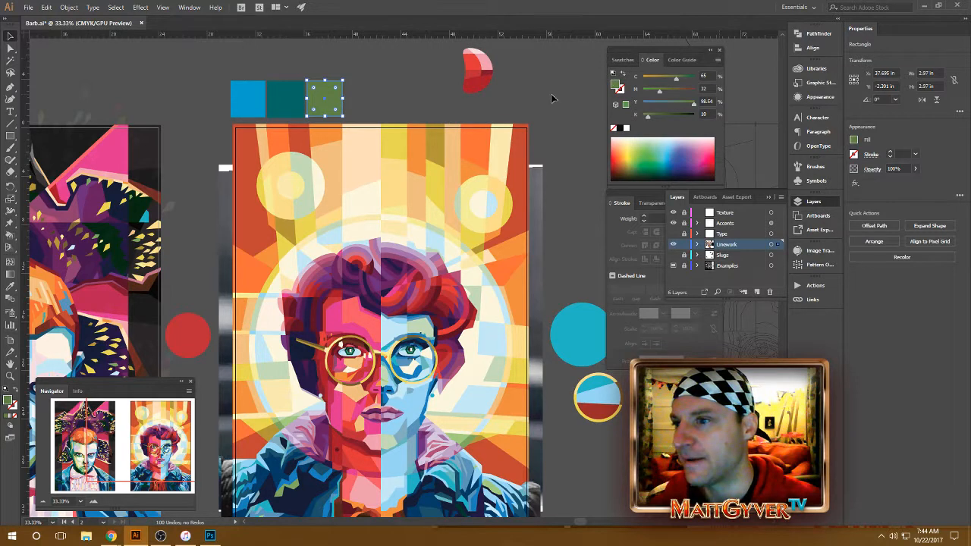
# Step: Delete the blue, teal and green squares above the Barb poster artboard
pyautogui.click(550, 96)
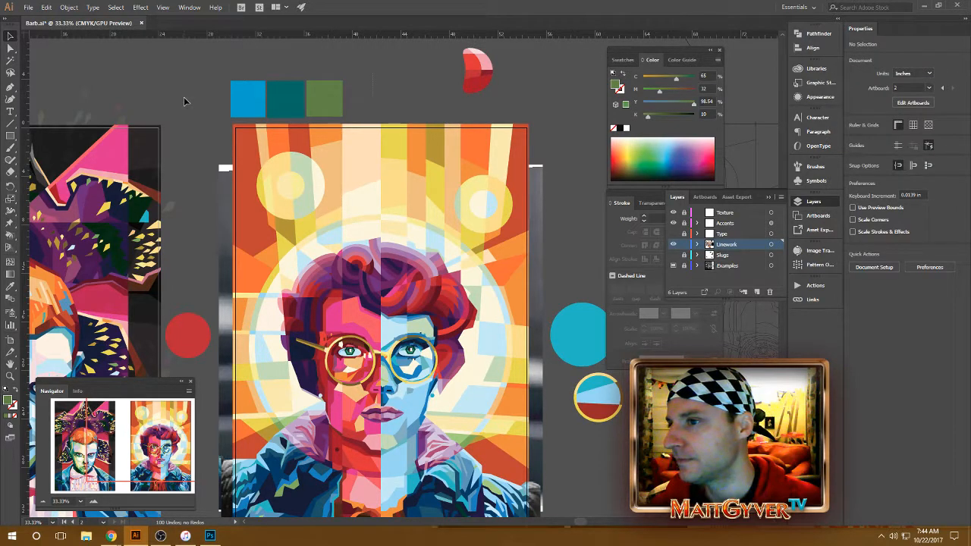
pyautogui.moveTo(183, 97); pyautogui.dragTo(388, 88)
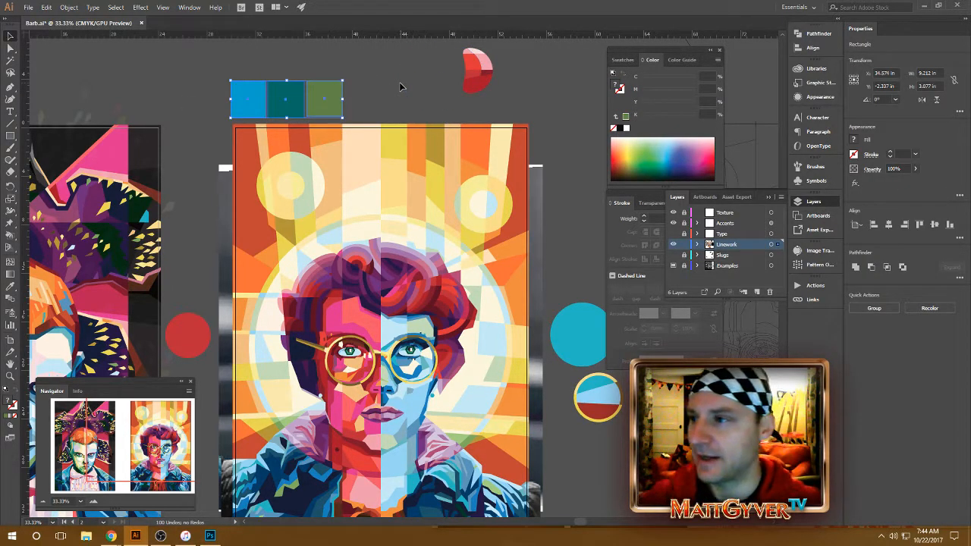
pyautogui.press('Delete')
# Step: Delete the last color group, holding the green and blue swatches, from the document's swatches
pyautogui.click(623, 59)
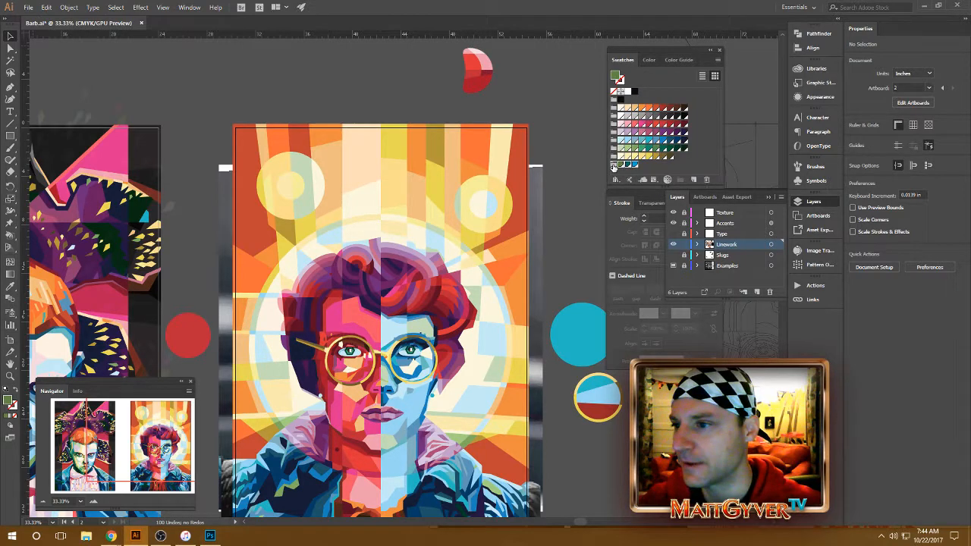
pyautogui.click(707, 180)
pyautogui.click(480, 288)
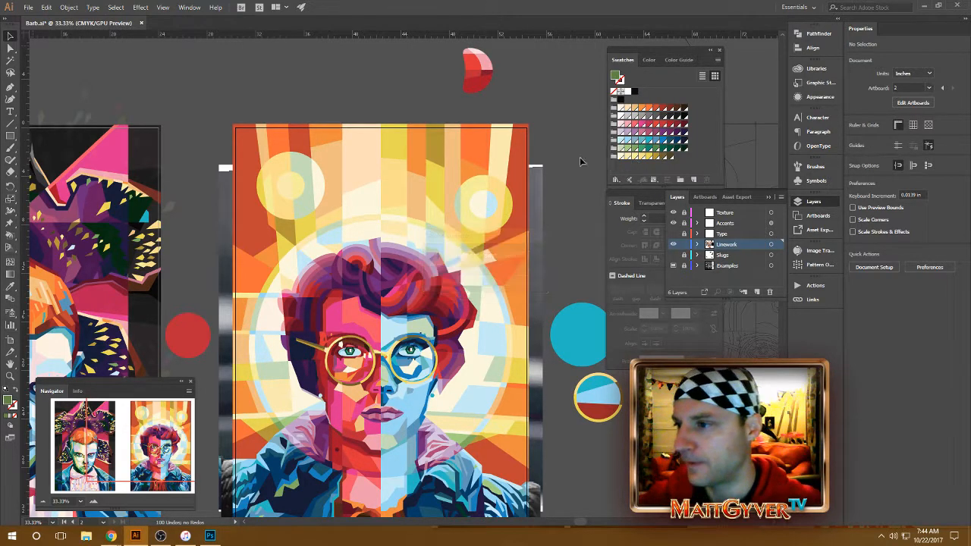
# Step: Switch to Photoshop and reposition the "Barb" title slightly lower beneath "POP-ART POSTERS", at X 753 px and Y 196 px
pyautogui.click(208, 537)
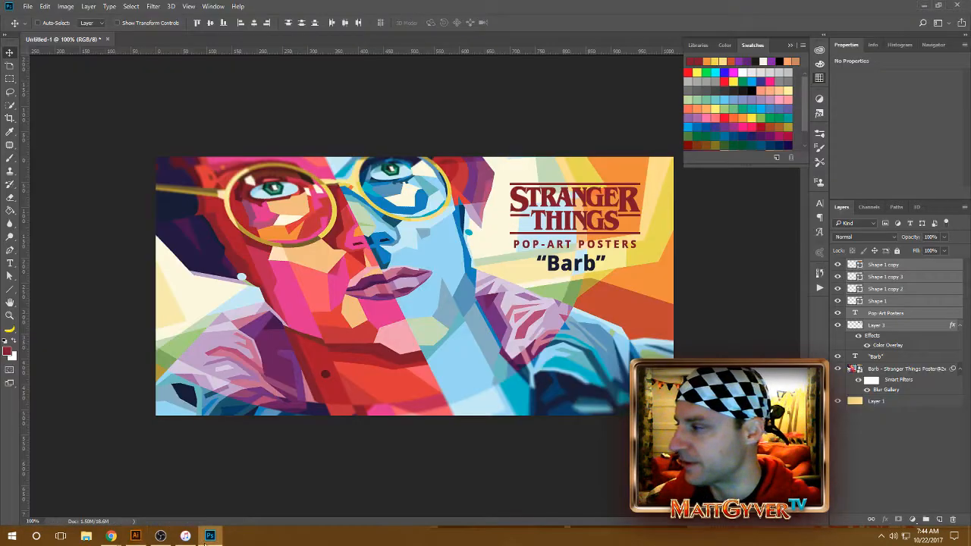
pyautogui.keyDown('ctrl'); pyautogui.click(578, 264); pyautogui.keyUp('ctrl')
pyautogui.moveTo(578, 263); pyautogui.dragTo(577, 272)
pyautogui.press('Up')
pyautogui.press('Up')
pyautogui.press('Up')
pyautogui.press('Up')
pyautogui.press('Up')
pyautogui.press('Up')
pyautogui.press('Up')
pyautogui.press('Up')
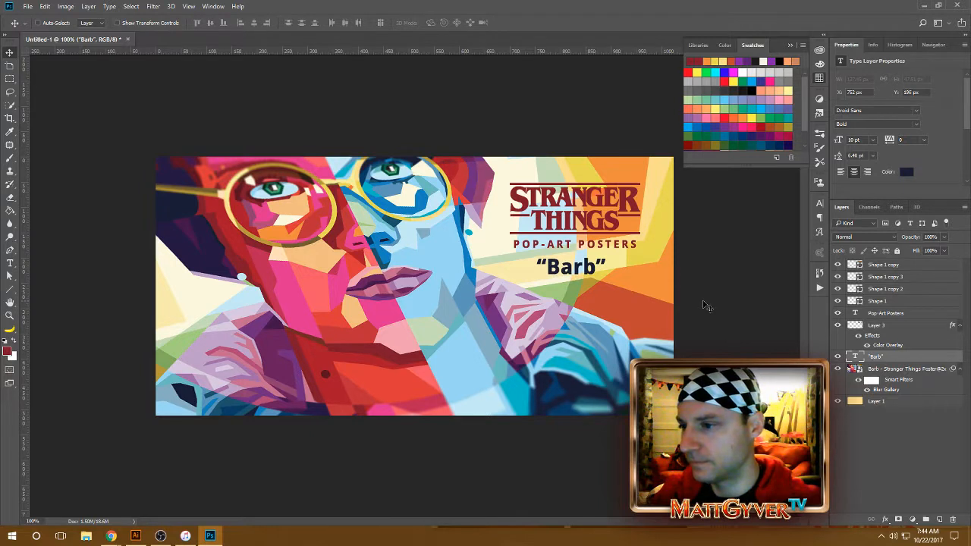
pyautogui.press('Right')
pyautogui.press('Right')
pyautogui.press('Right')
pyautogui.press('Left')
pyautogui.press('Left')
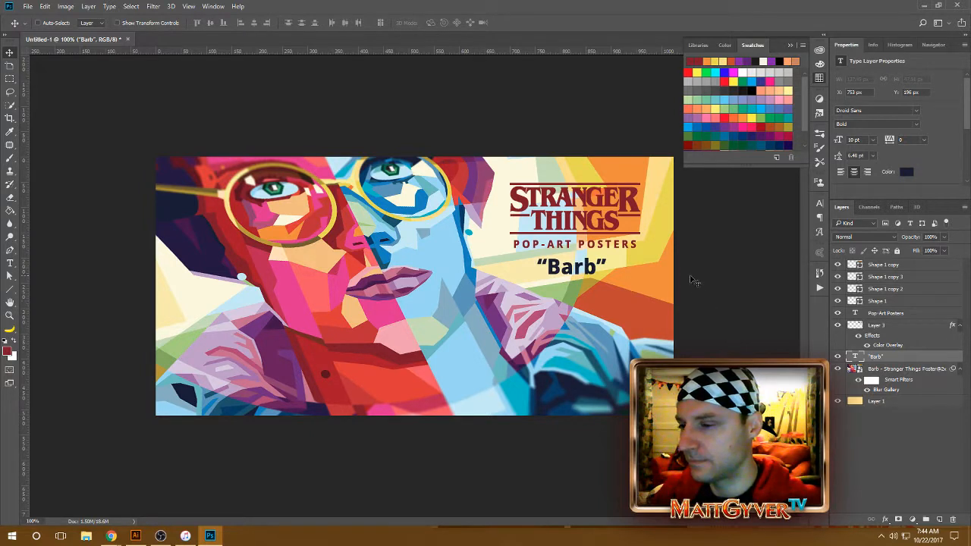
# Step: Change the word inside the title's quotation marks to uppercase "BARB"
pyautogui.press('t')
pyautogui.moveTo(598, 267); pyautogui.dragTo(545, 267)
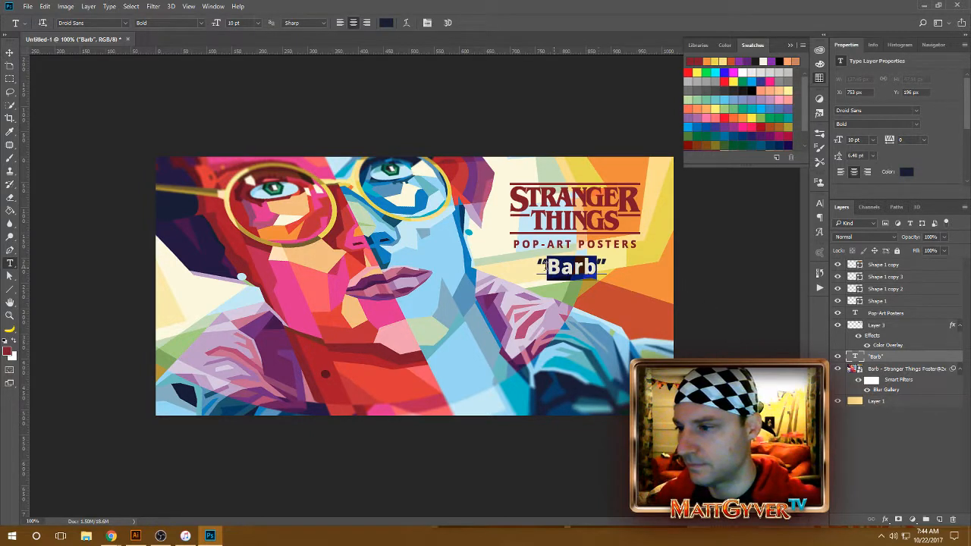
pyautogui.write('BARB')
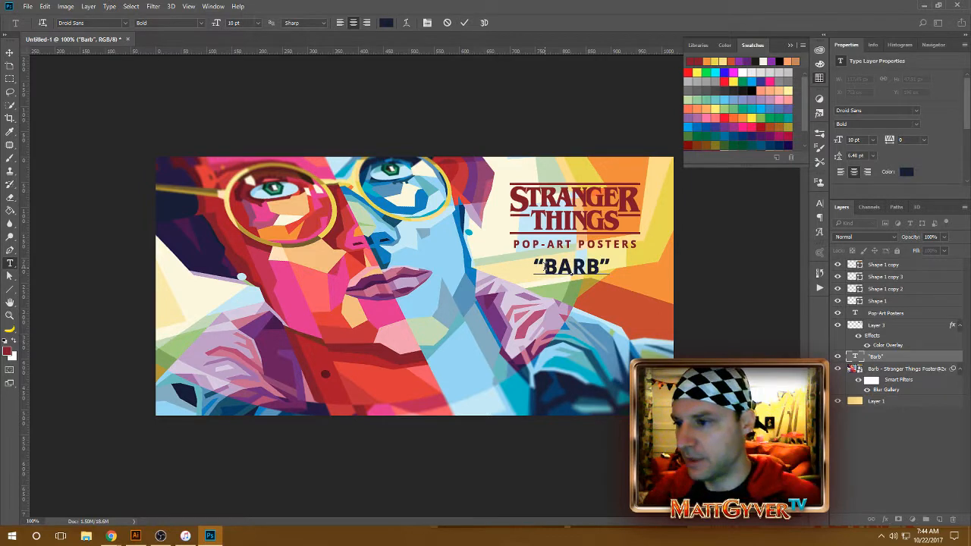
pyautogui.hotkey('ctrl', 'Return')
pyautogui.press('v')
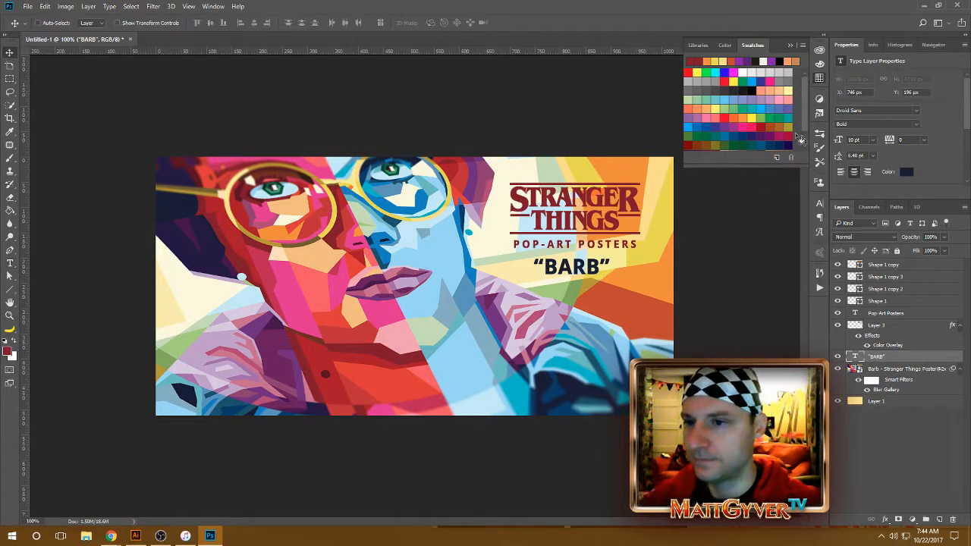
# Step: Set the font size of the "BARB" title to 9 pt
pyautogui.click(821, 204)
pyautogui.moveTo(728, 230); pyautogui.dragTo(700, 235)
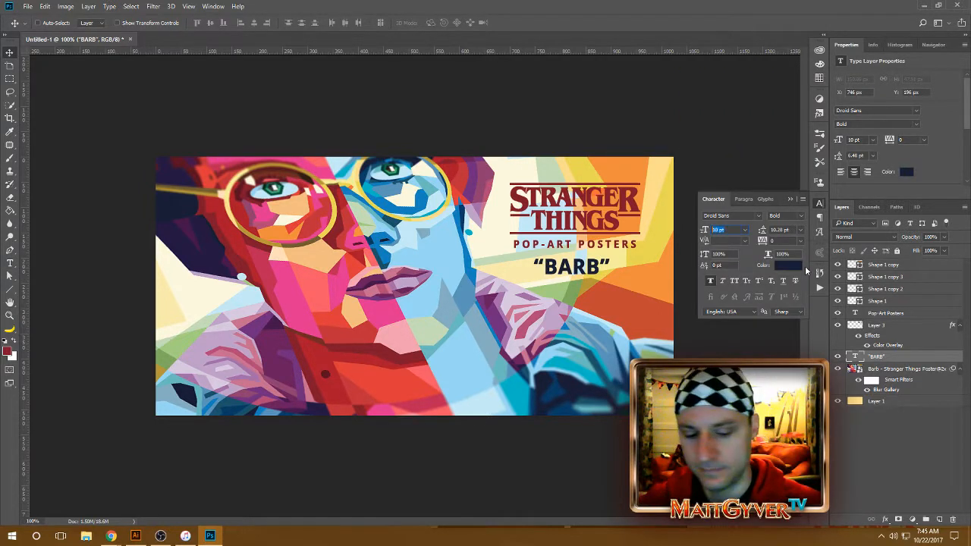
pyautogui.write('9')
pyautogui.press('Return')
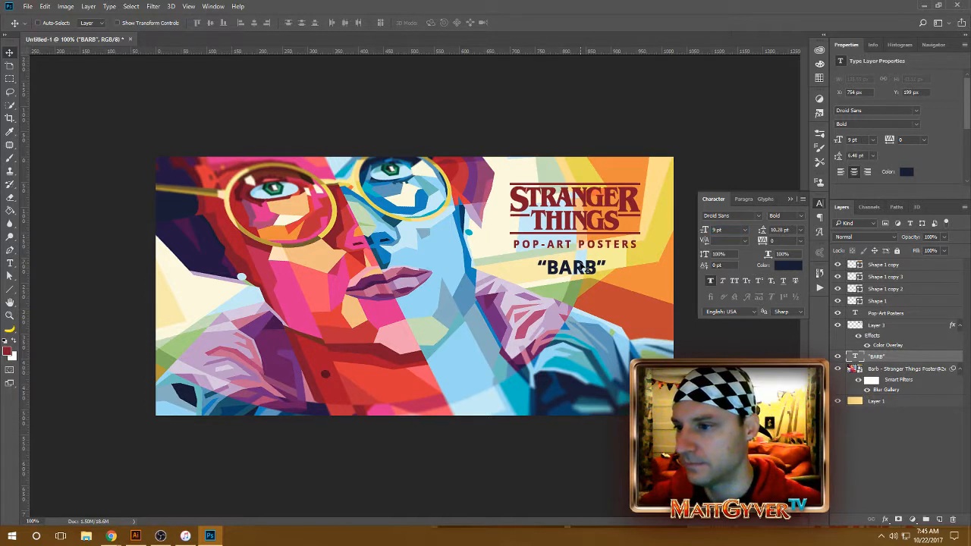
# Step: Nudge the "BARB" title to X 760 px and Y 198 px to center it beneath "POP-ART POSTERS"
pyautogui.press('Down')
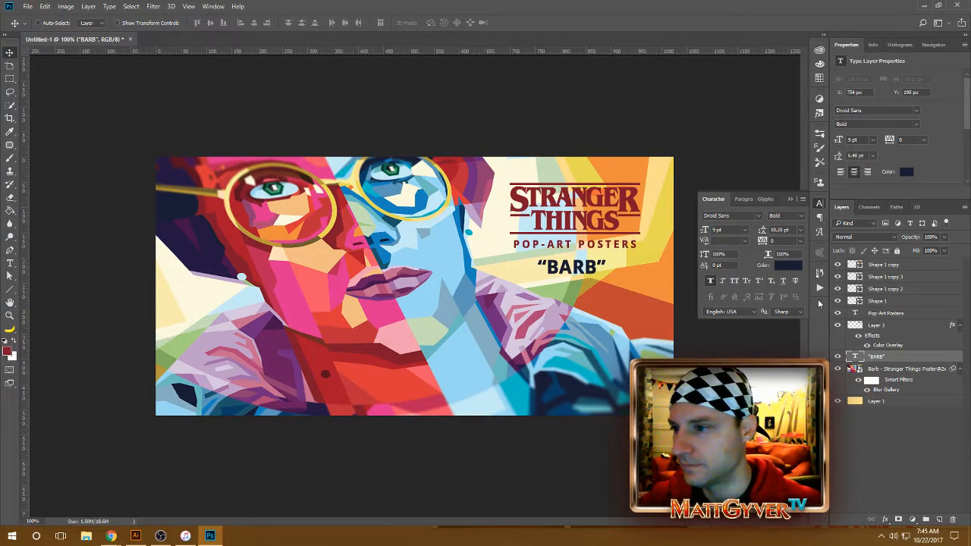
pyautogui.press('Right')
pyautogui.press('Right')
pyautogui.press('Right')
pyautogui.press('Right')
pyautogui.press('Right')
pyautogui.press('Right')
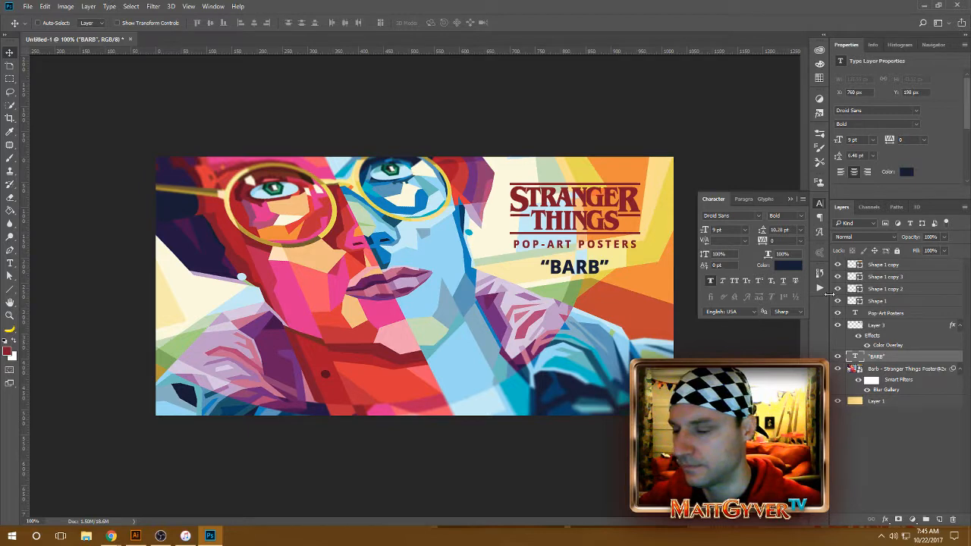
# Step: Apply the Add Noise filter to the Barb poster smart object with uniform distribution and an amount of 1%
pyautogui.click(898, 370)
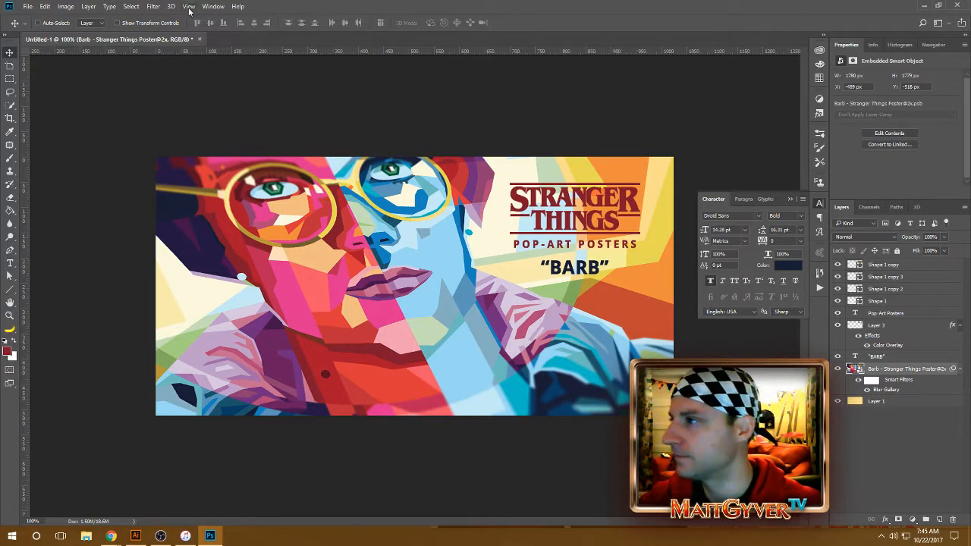
pyautogui.click(189, 8)
pyautogui.moveTo(154, 9)
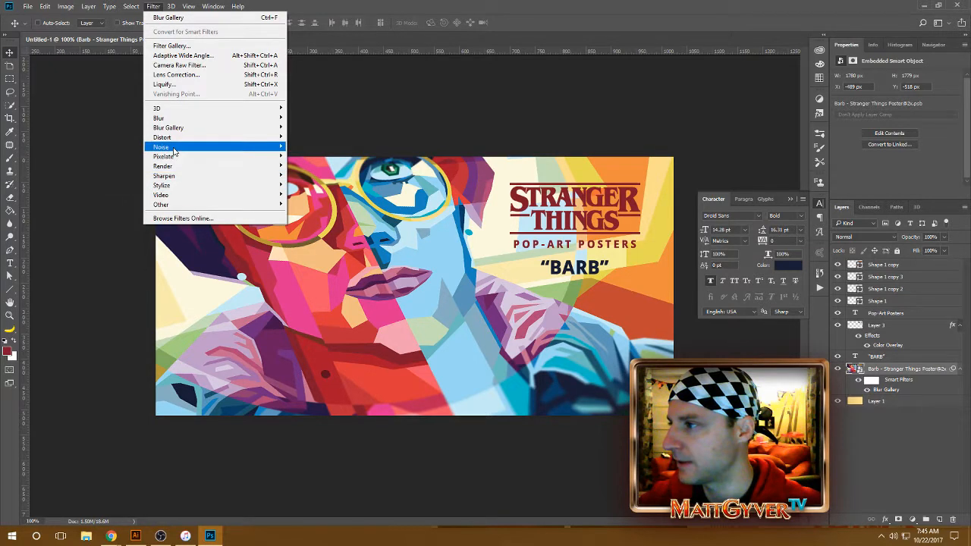
pyautogui.moveTo(174, 151)
pyautogui.click(114, 148)
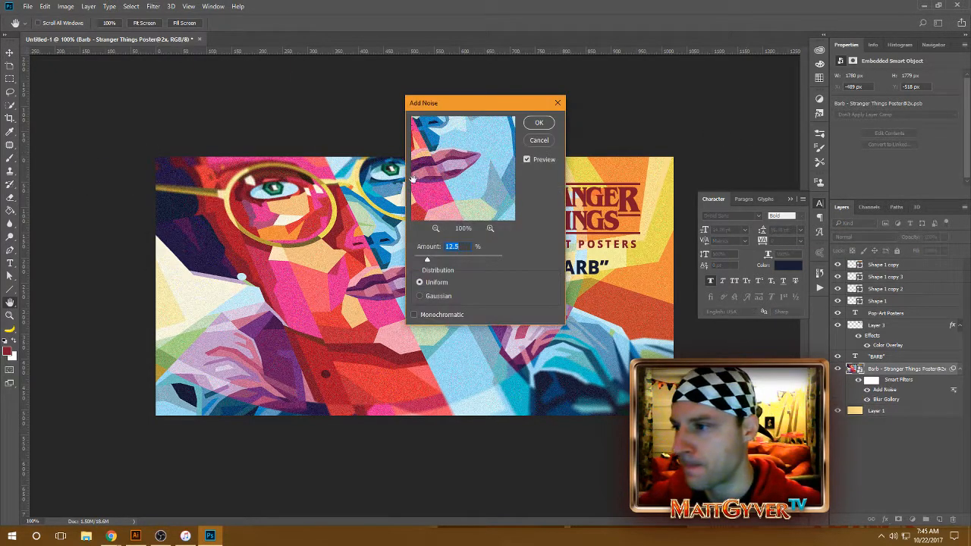
pyautogui.write('2')
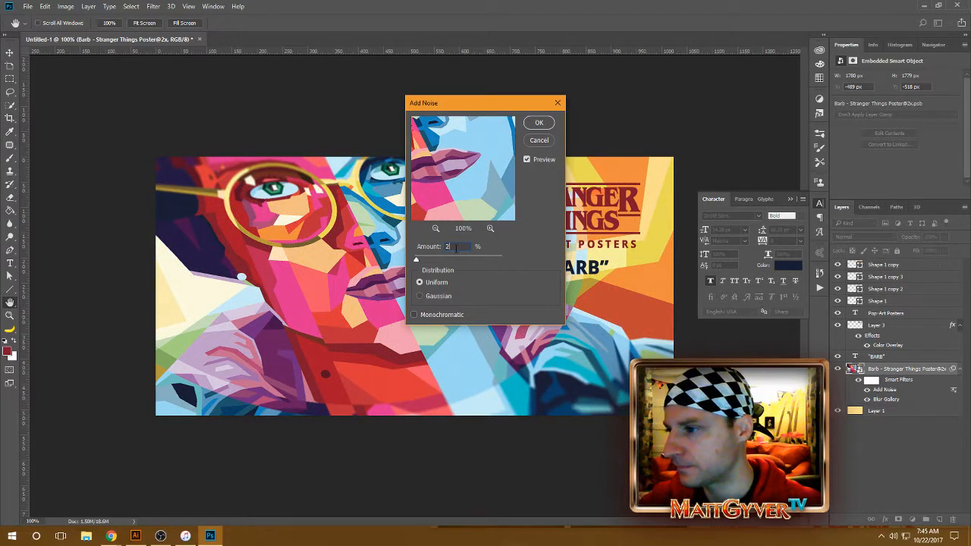
pyautogui.click(536, 123)
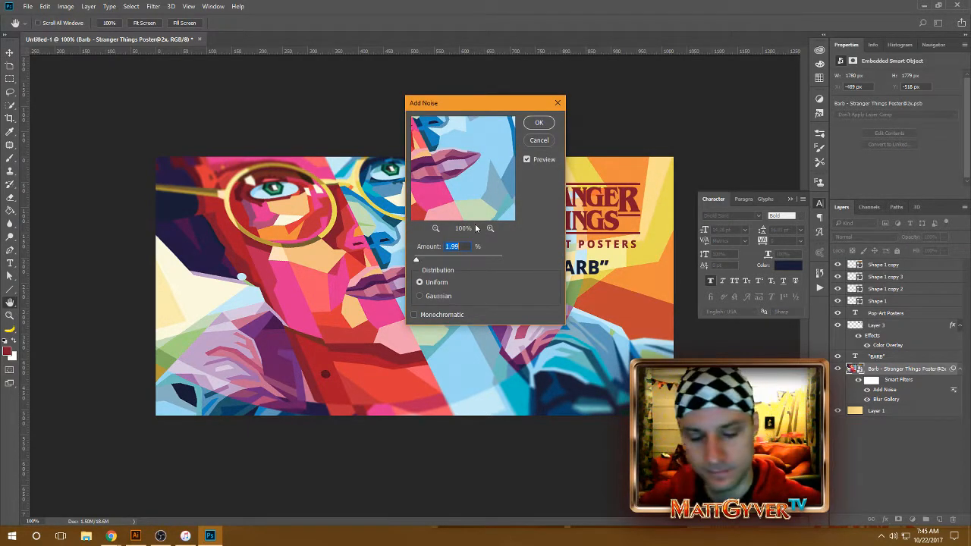
pyautogui.write('1')
pyautogui.click(538, 124)
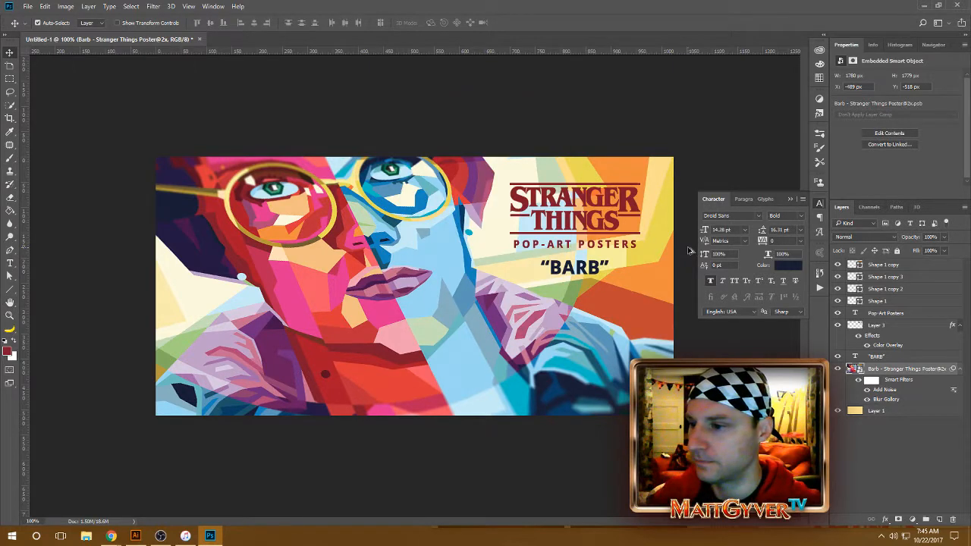
# Step: Start a web export of the banner in PNG-24 format and proceed to saving the file
pyautogui.hotkey('ctrl', 'alt', 'shift', 's')
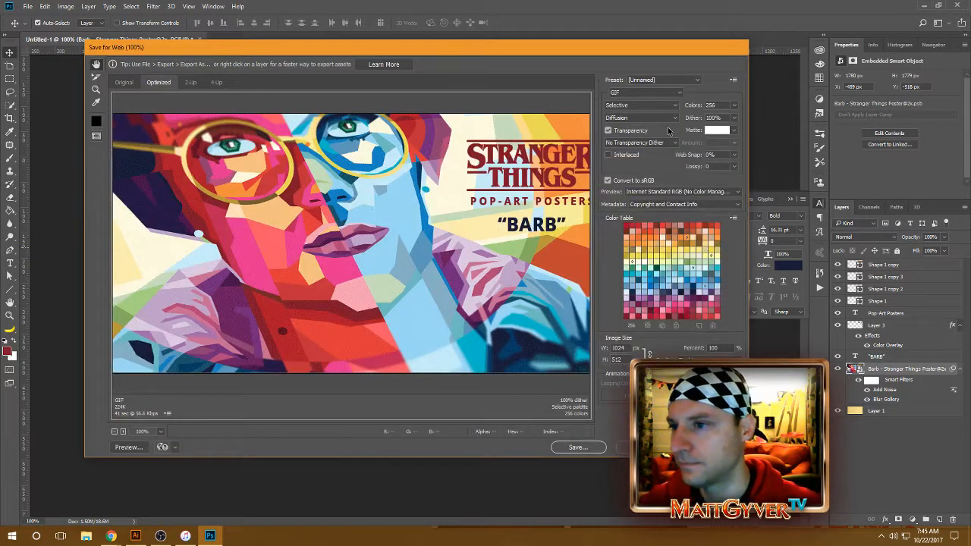
pyautogui.click(665, 92)
pyautogui.click(651, 124)
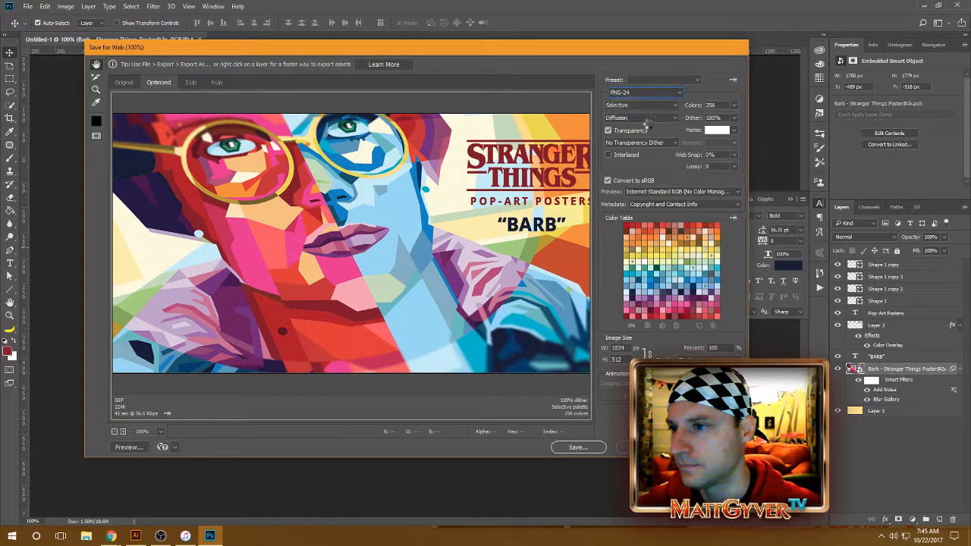
pyautogui.click(578, 447)
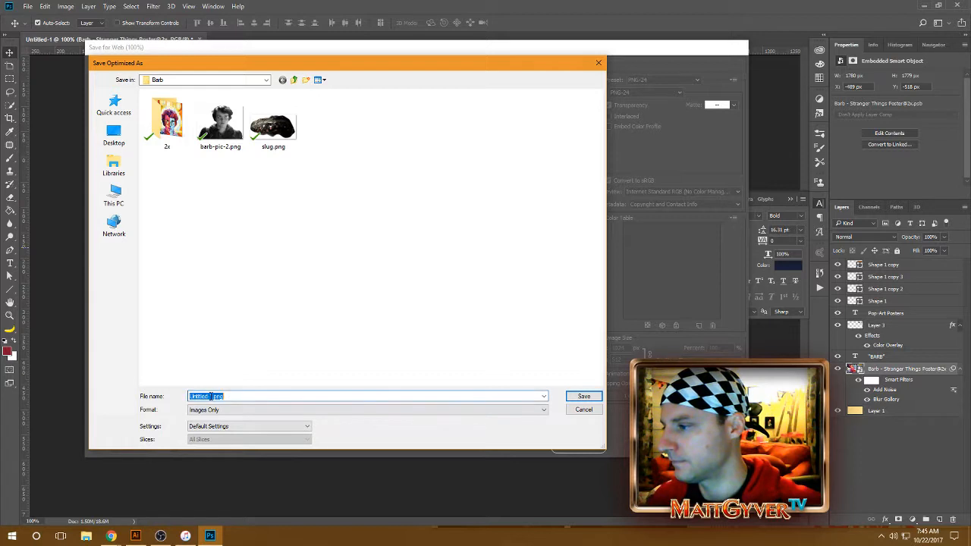
# Step: Name the exported image Barb-Twitter-Post.png and save it in the Barb folder
pyautogui.moveTo(213, 396); pyautogui.dragTo(175, 397)
pyautogui.press('BackSpace')
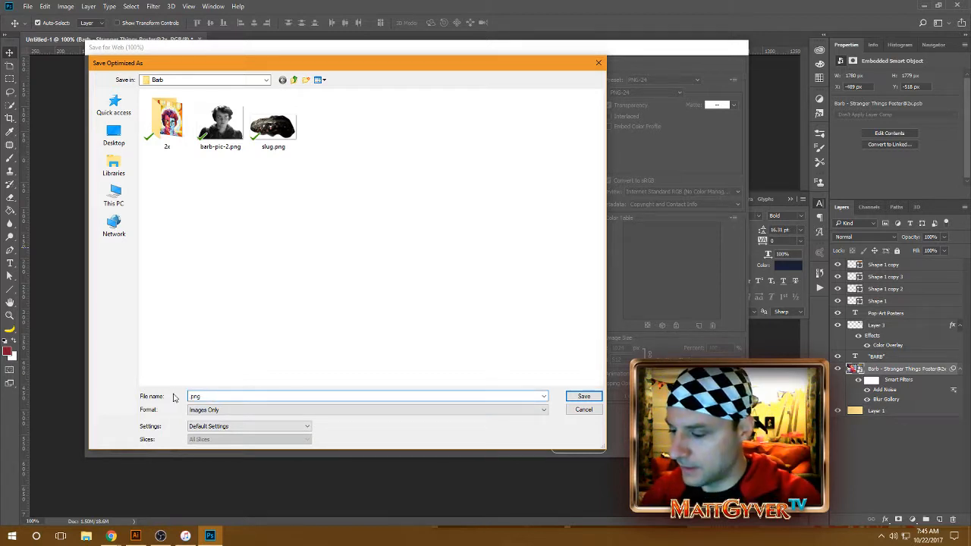
pyautogui.write('Barb')
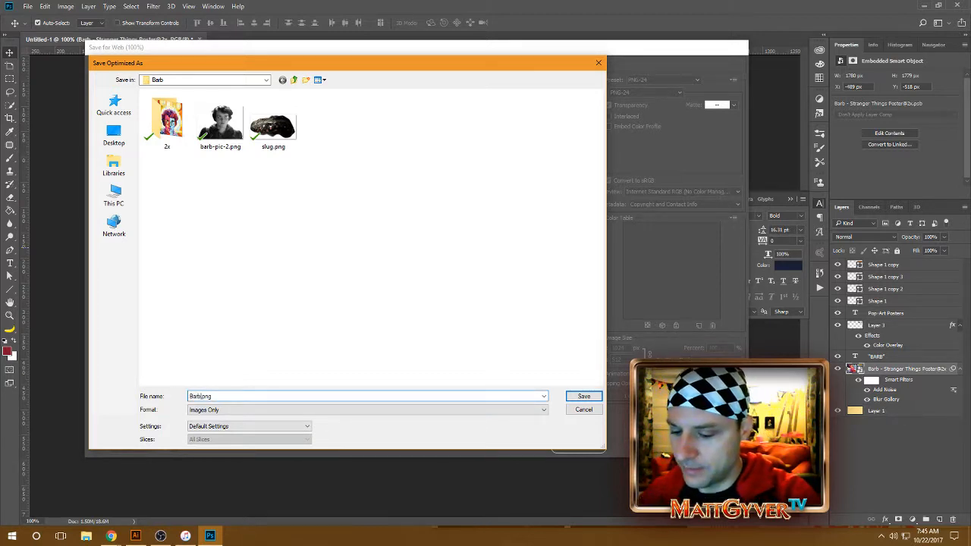
pyautogui.write('-Twitter-Pos')
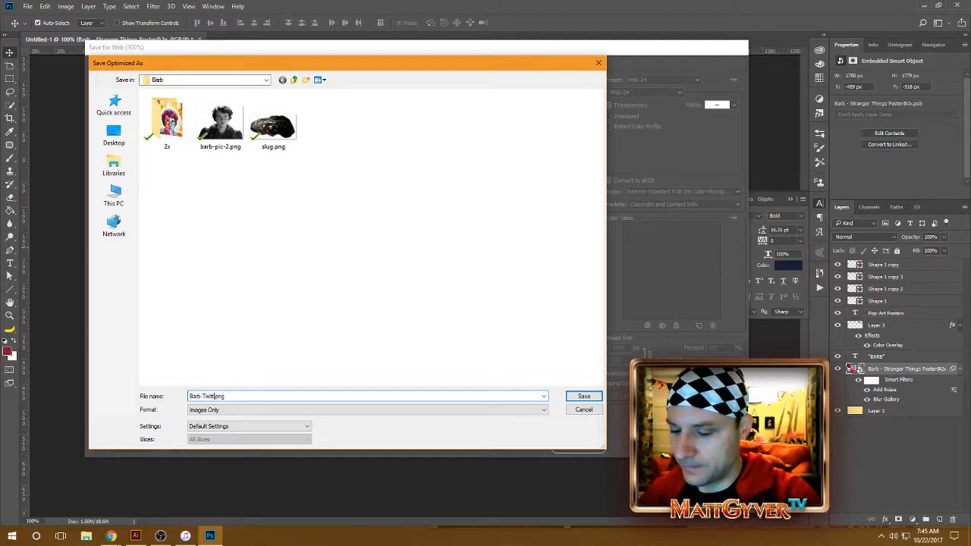
pyautogui.write('t')
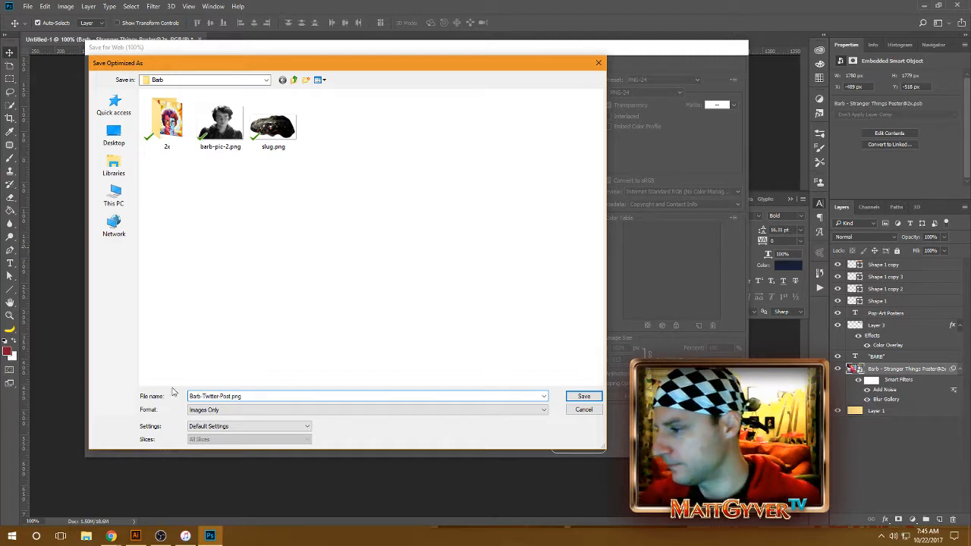
pyautogui.press('BackSpace')
pyautogui.press('BackSpace')
pyautogui.press('BackSpace')
pyautogui.press('BackSpace')
pyautogui.press('BackSpace')
pyautogui.press('Return')
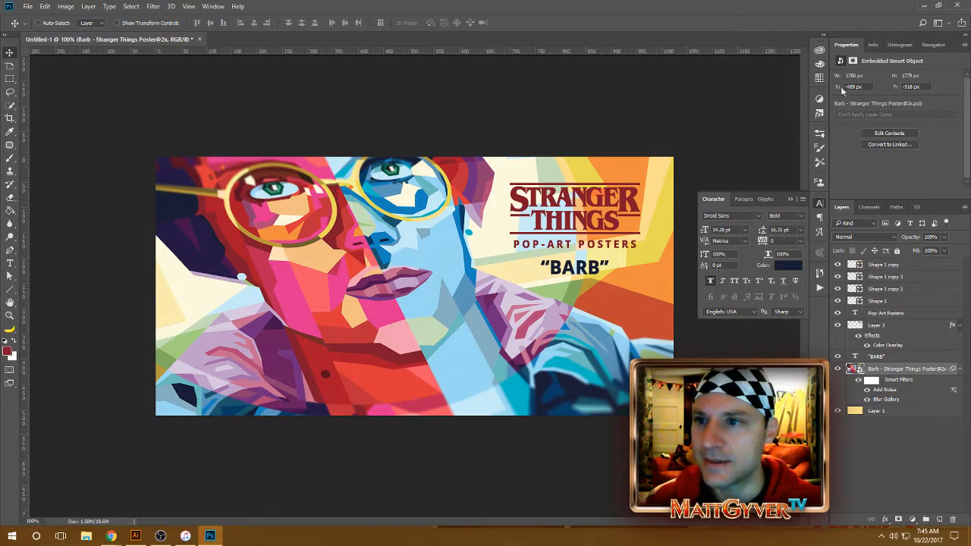
pyautogui.click(820, 51)
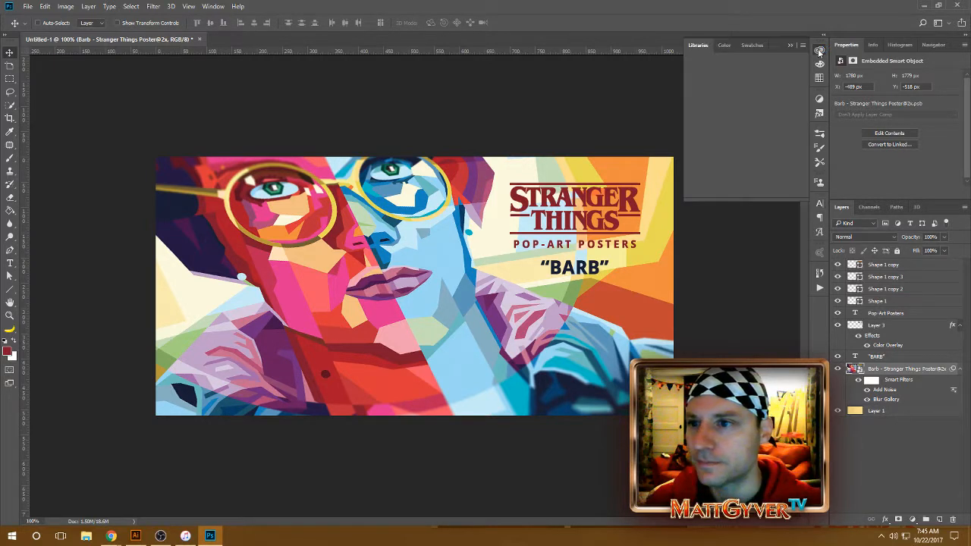
pyautogui.click(790, 45)
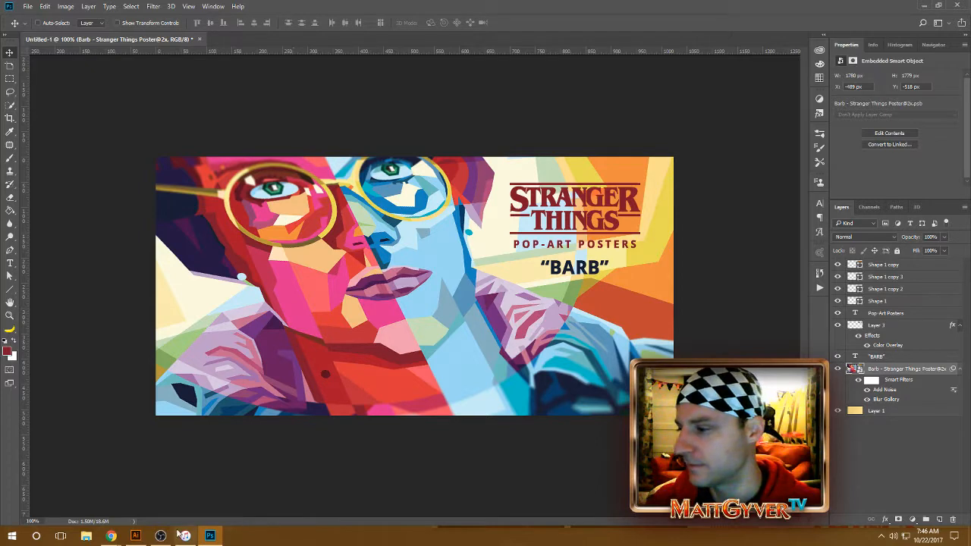
# Step: Switch to Illustrator and move the floating Swatches panel over the upper part of the Barb poster
pyautogui.click(135, 536)
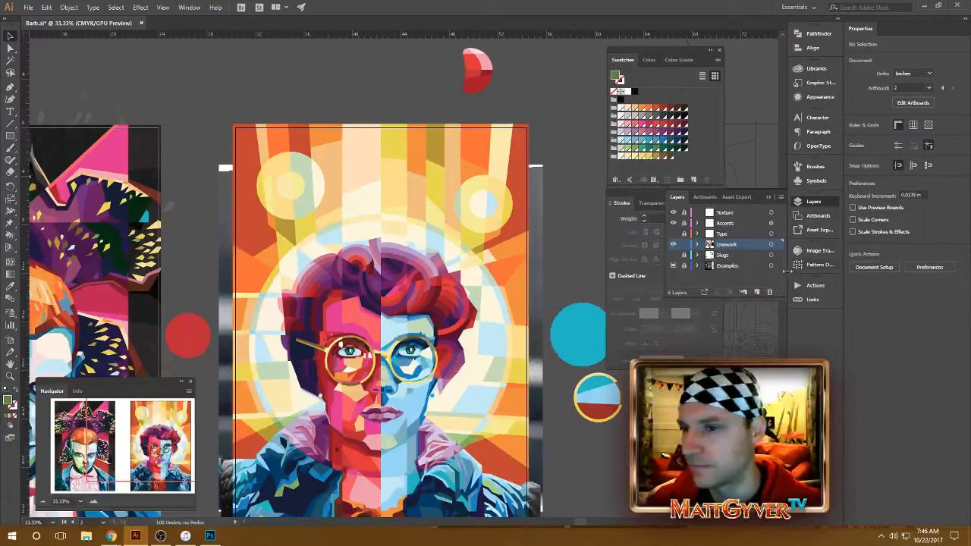
pyautogui.click(718, 60)
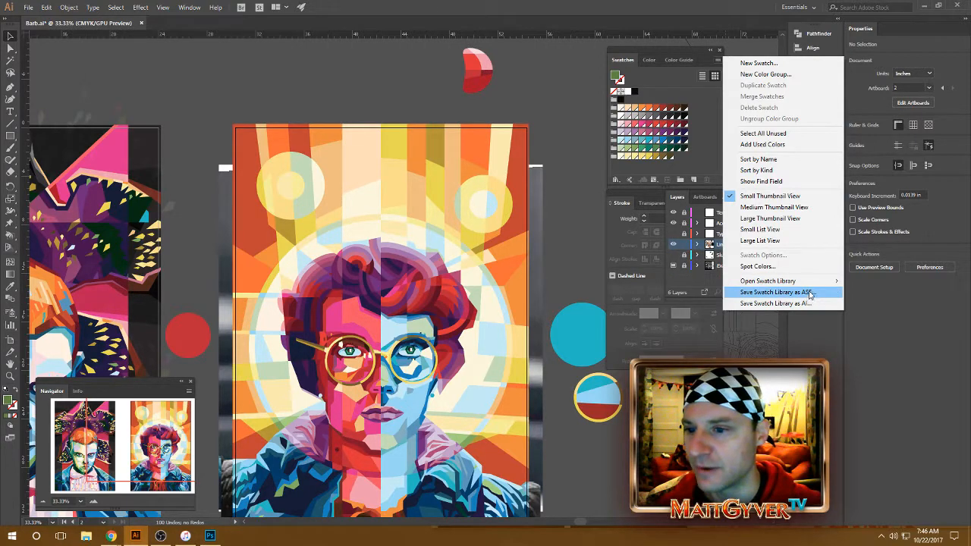
pyautogui.moveTo(816, 283)
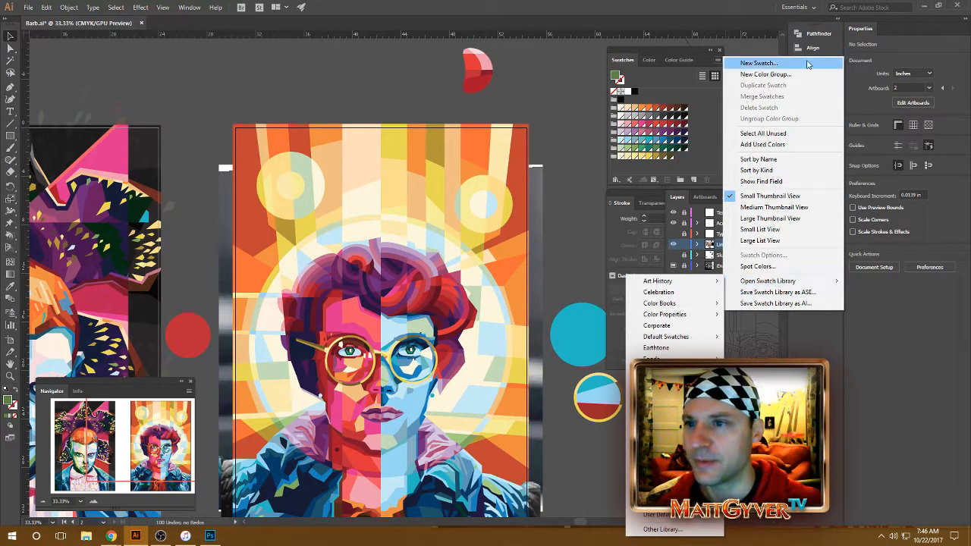
pyautogui.click(769, 47)
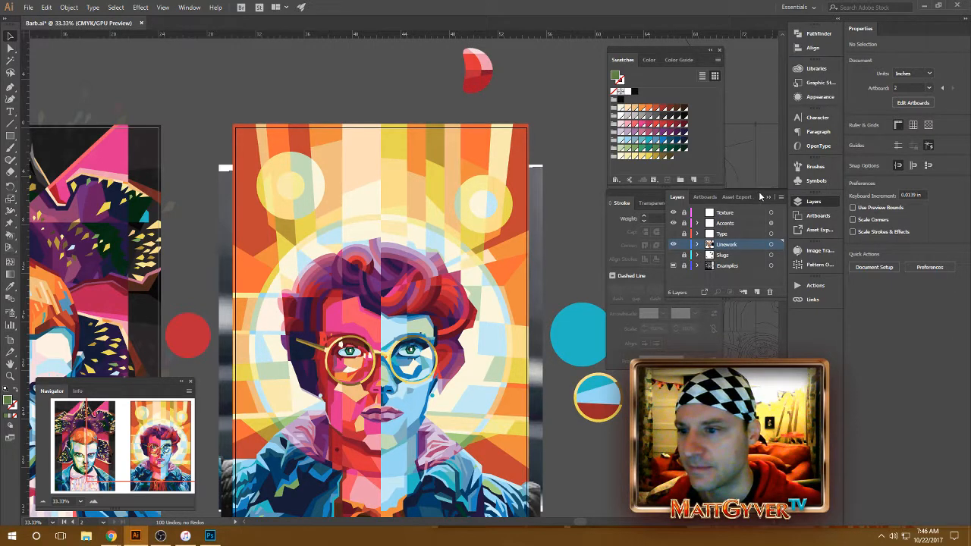
pyautogui.moveTo(680, 53); pyautogui.dragTo(406, 61)
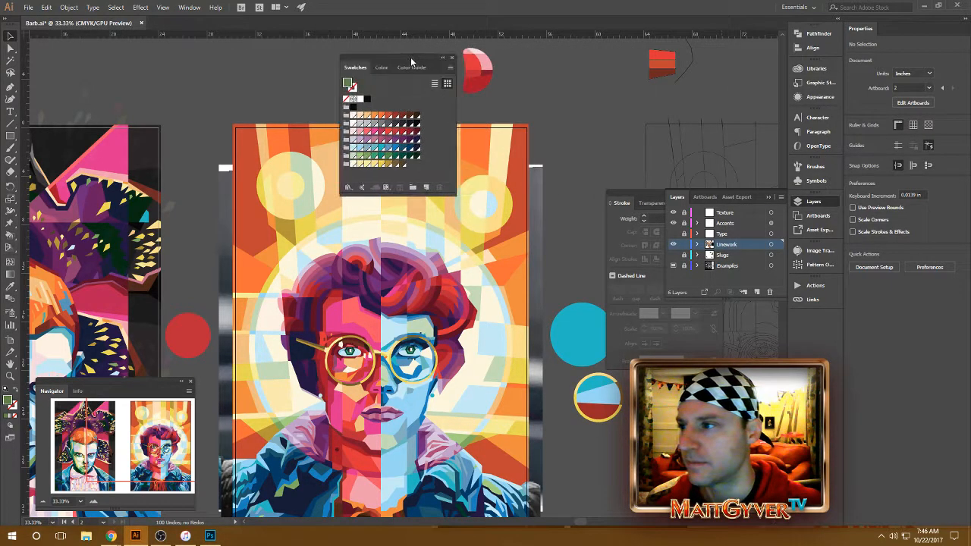
# Step: Open the user-defined Wedha Pop Art swatch library, enlarge it beside the Swatches panel for comparison, and close it
pyautogui.click(450, 67)
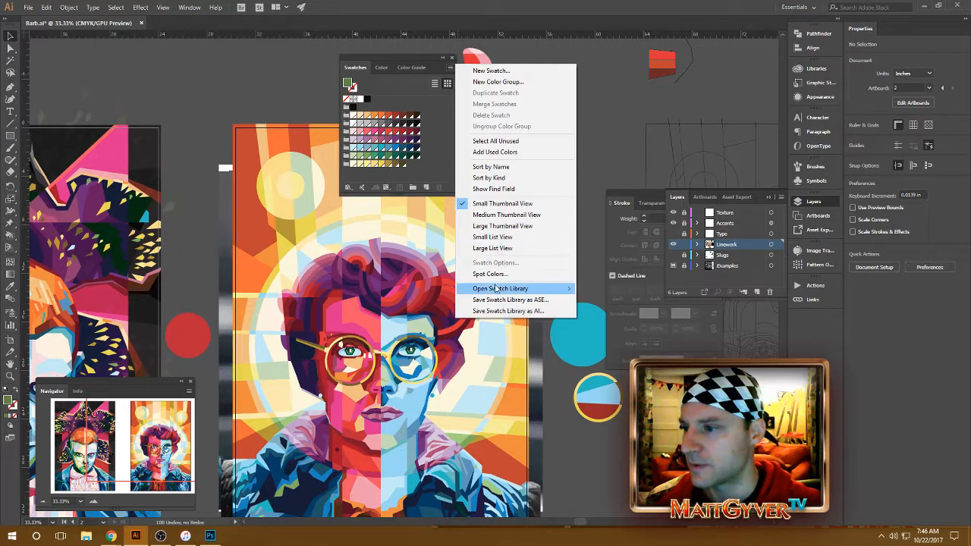
pyautogui.moveTo(497, 289)
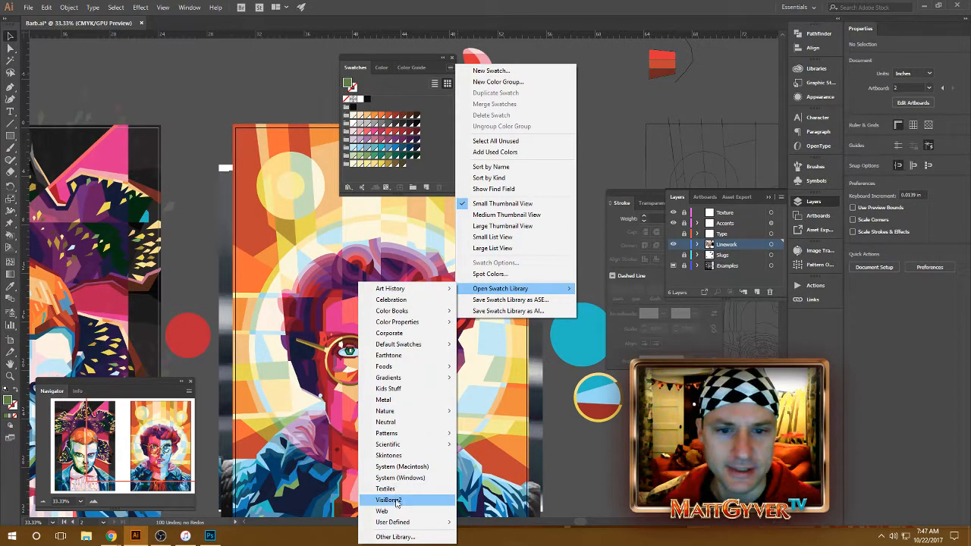
pyautogui.moveTo(401, 524)
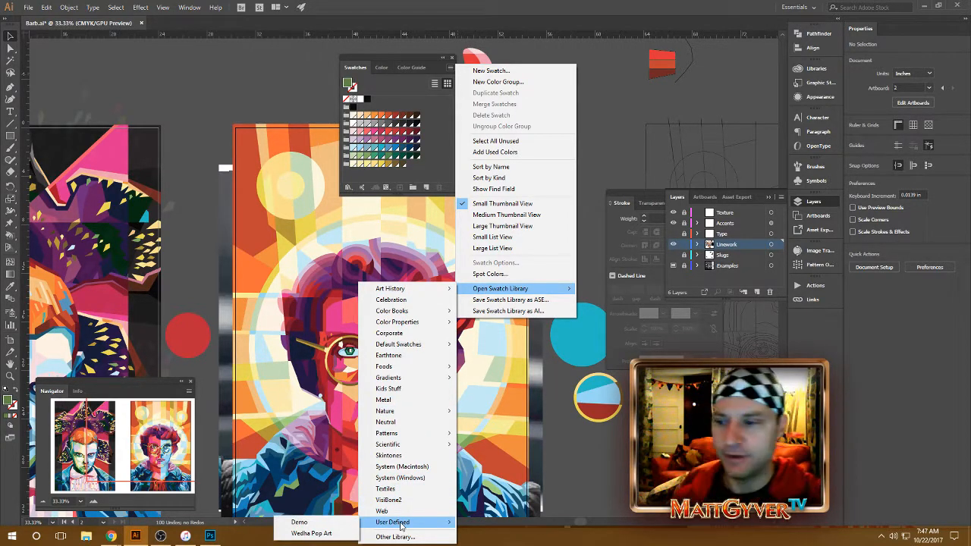
pyautogui.click(301, 535)
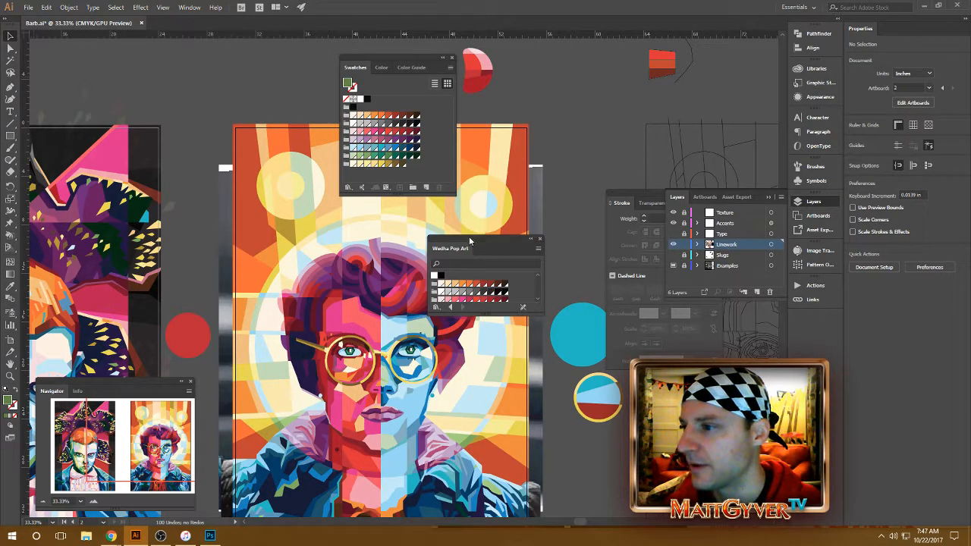
pyautogui.moveTo(469, 240); pyautogui.dragTo(498, 60)
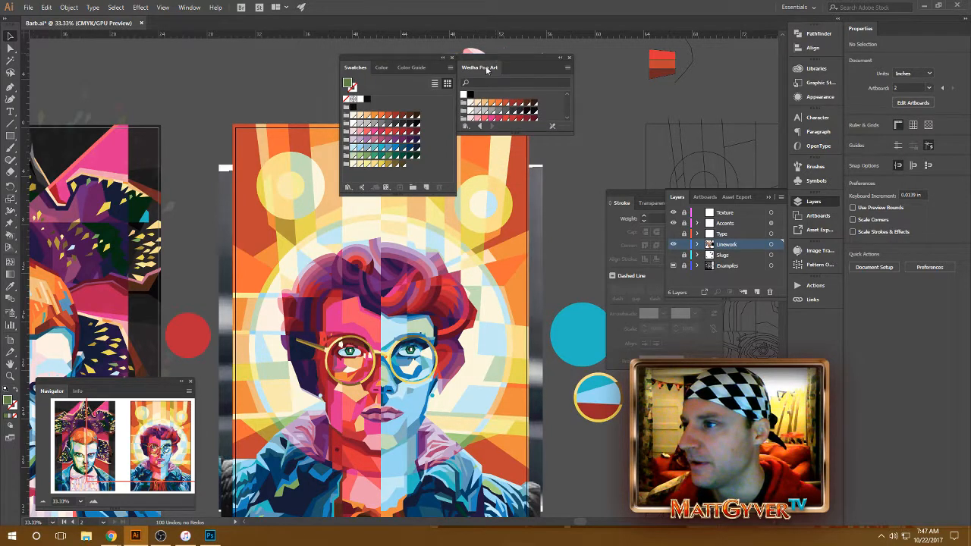
pyautogui.moveTo(520, 133); pyautogui.dragTo(517, 197)
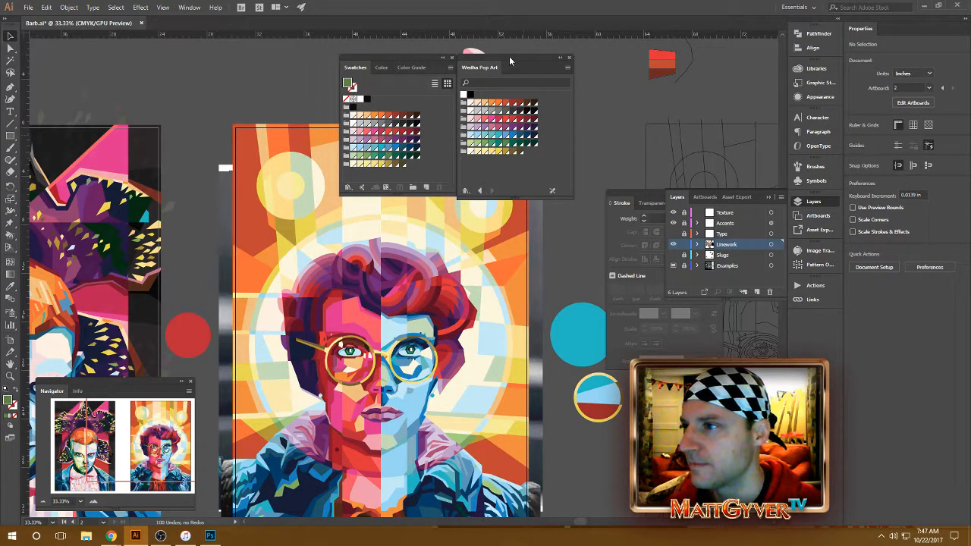
pyautogui.moveTo(509, 57); pyautogui.dragTo(521, 64)
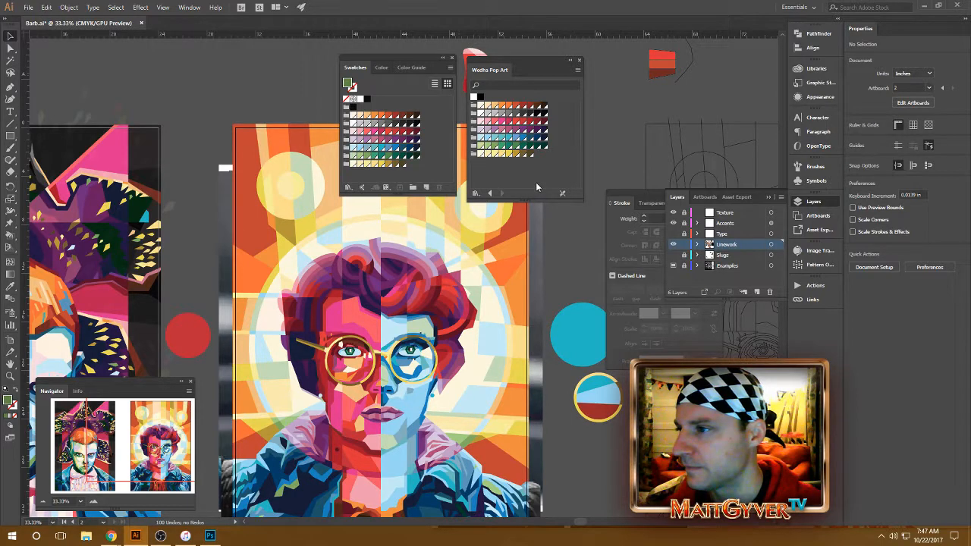
pyautogui.click(578, 62)
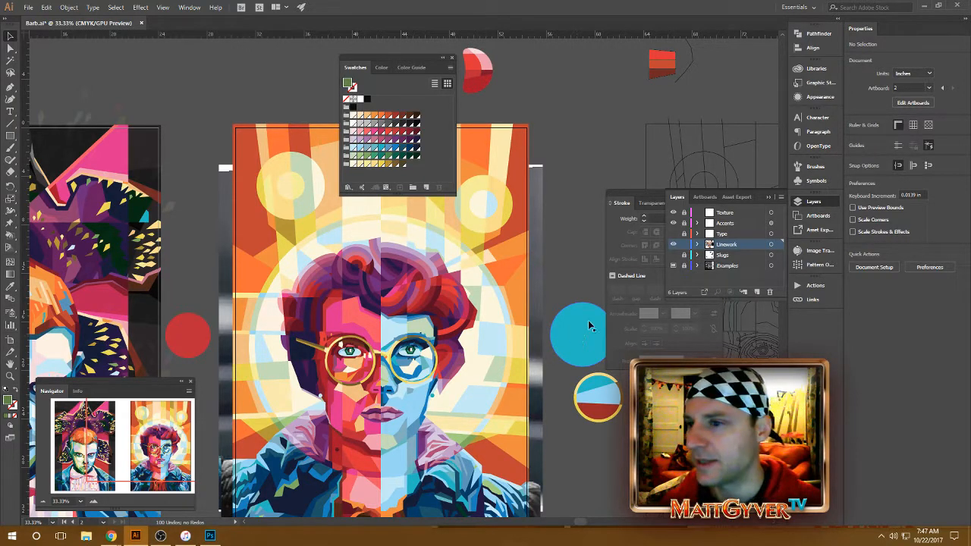
# Step: Open the PANTONE+ Color Bridge Coated color book, enlarge it to view its swatches, and close it
pyautogui.click(450, 68)
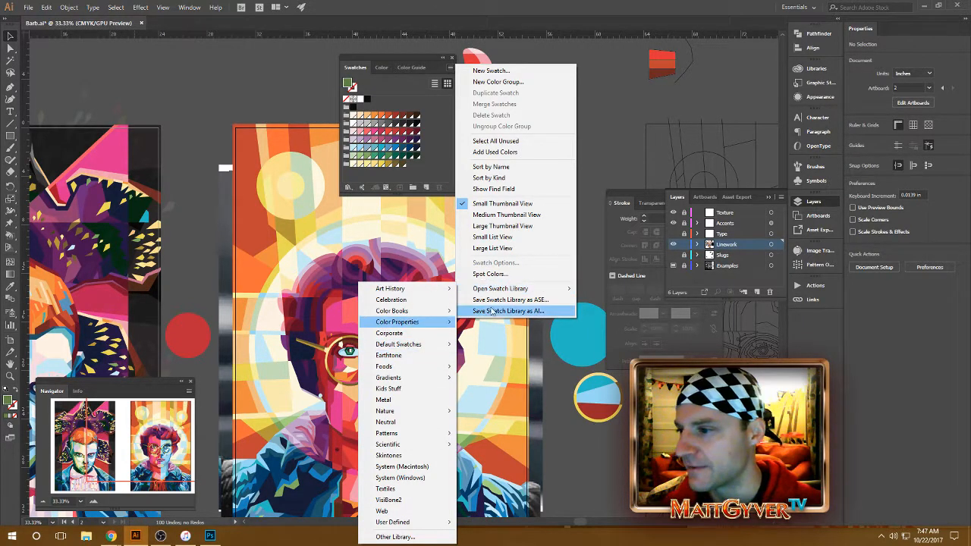
pyautogui.moveTo(499, 293)
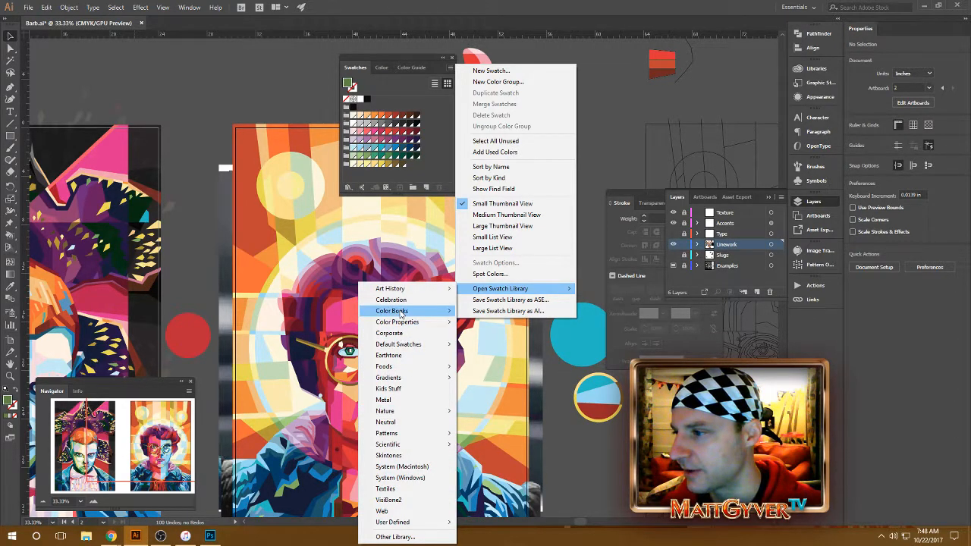
pyautogui.moveTo(402, 313)
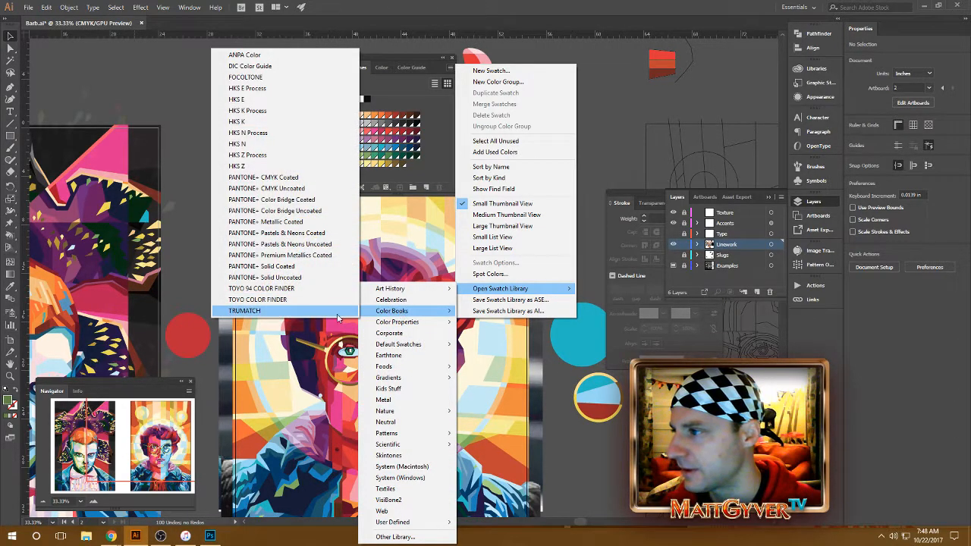
pyautogui.click(283, 203)
pyautogui.moveTo(545, 144); pyautogui.dragTo(545, 499)
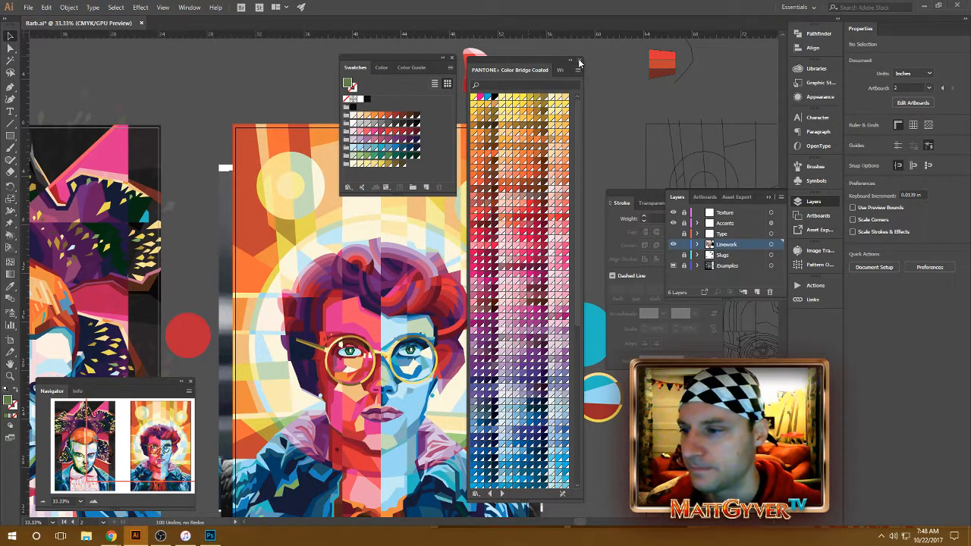
pyautogui.click(580, 62)
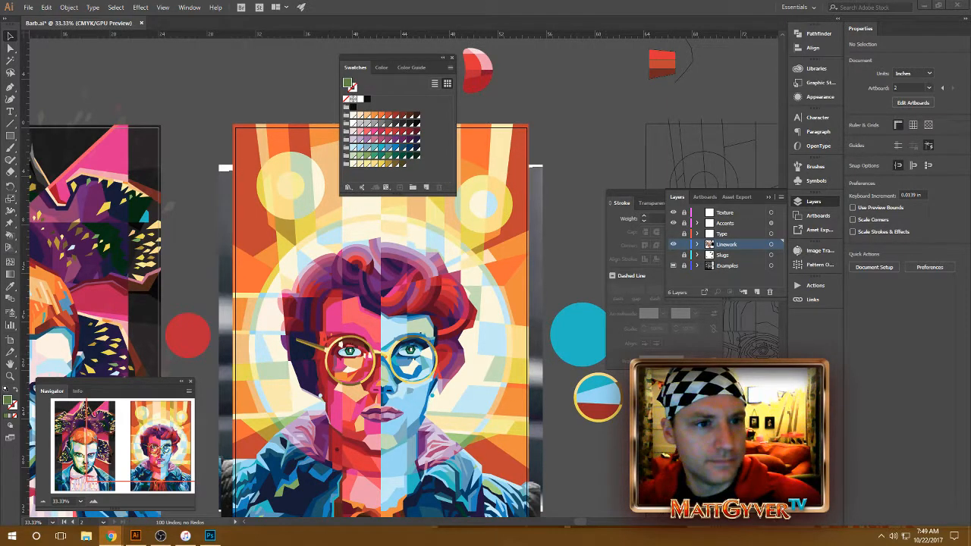
# Step: Switch to Twitter in Chrome, attach Barb-Twitter.png to the new tweet, and append twitch.tv/mattgyverTV to its text
pyautogui.moveTo(970, 67); pyautogui.dragTo(622, 91)
pyautogui.click(466, 289)
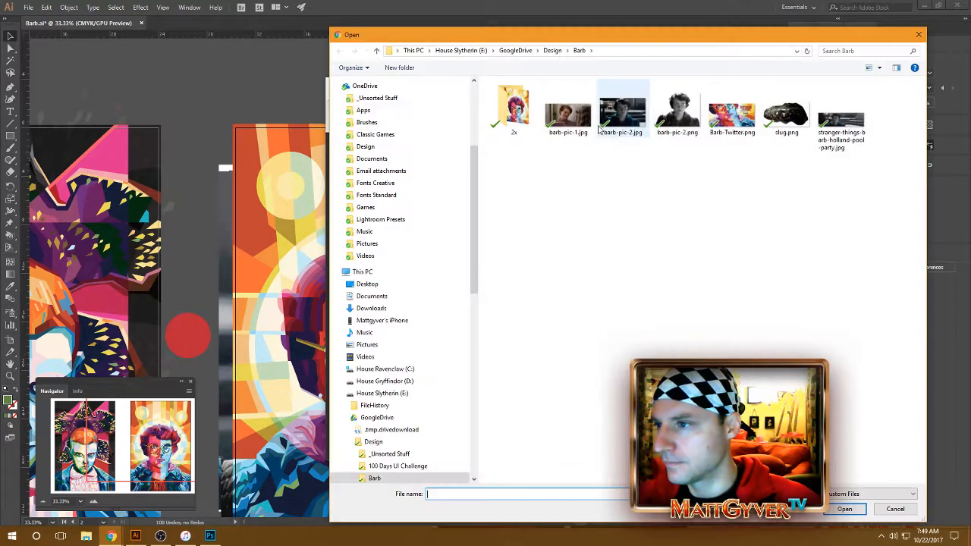
pyautogui.doubleClick(732, 115)
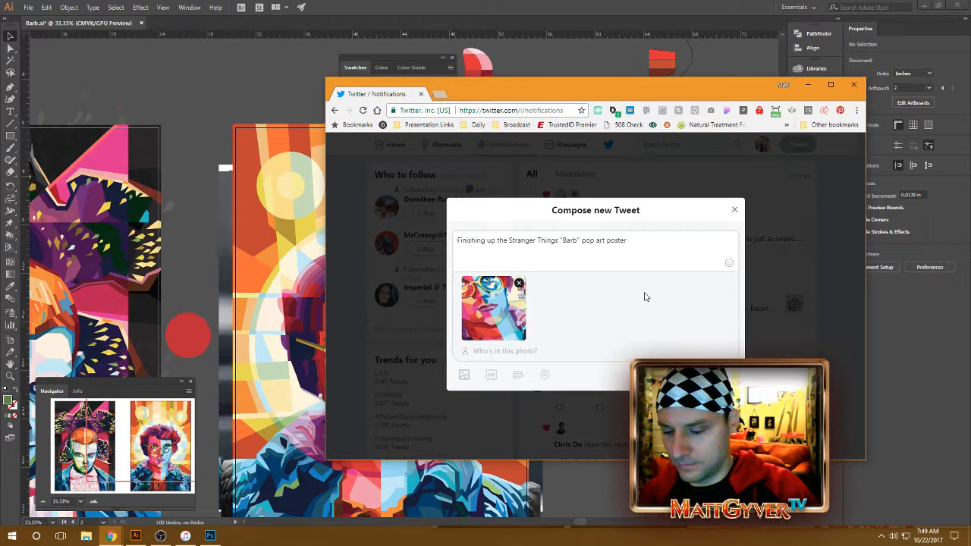
pyautogui.write('twitch.')
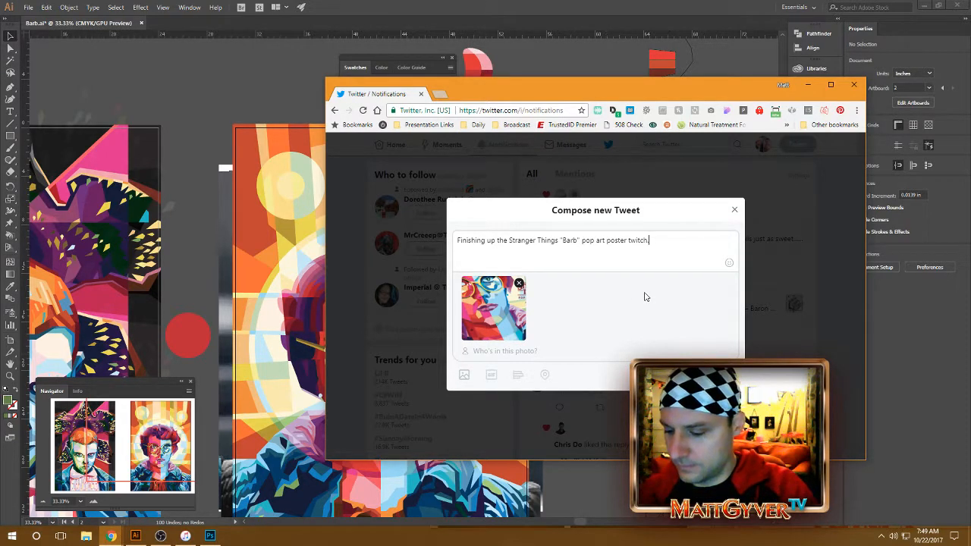
pyautogui.write('tv/mattgyver')
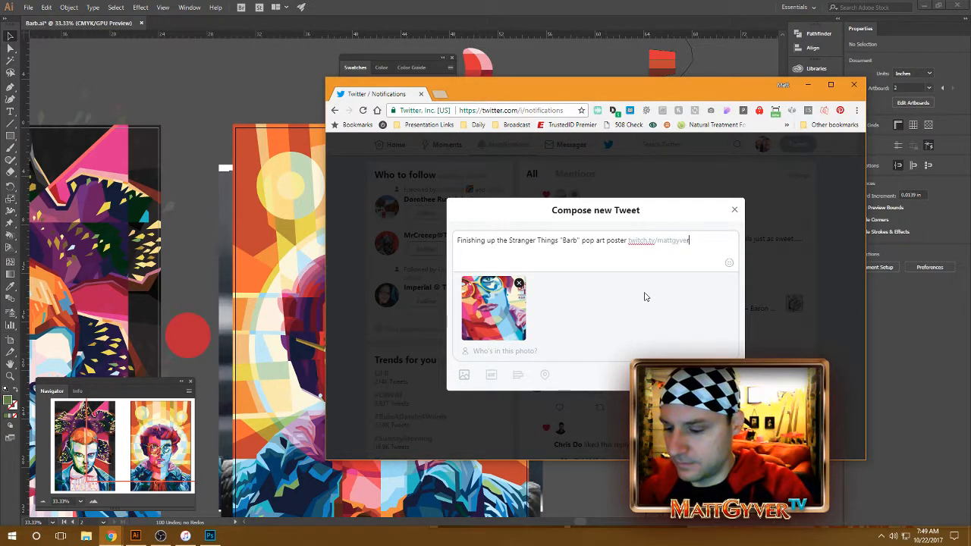
pyautogui.write('TV')
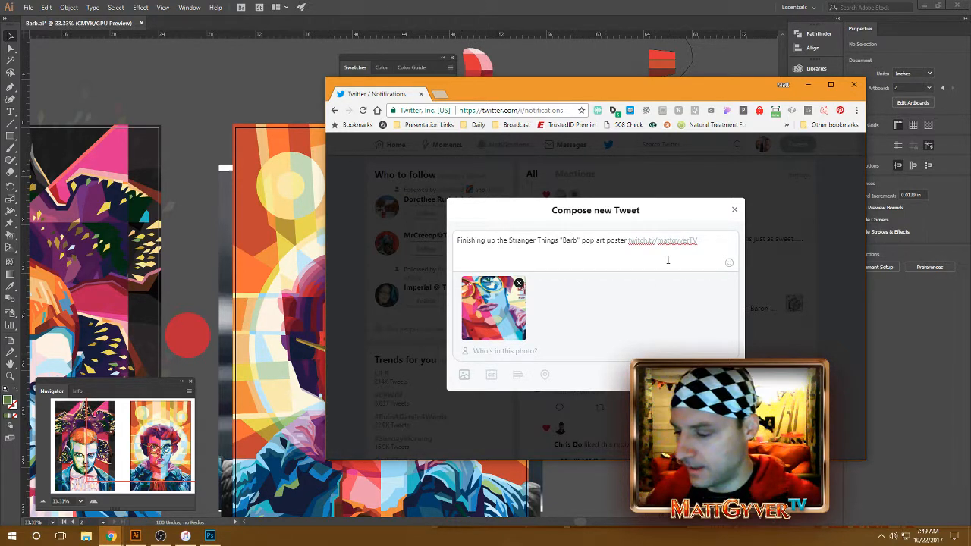
# Step: Move the Twitter window off the artwork and place the floating Swatches panel beside the Barb poster
pyautogui.moveTo(633, 87); pyautogui.dragTo(970, 75)
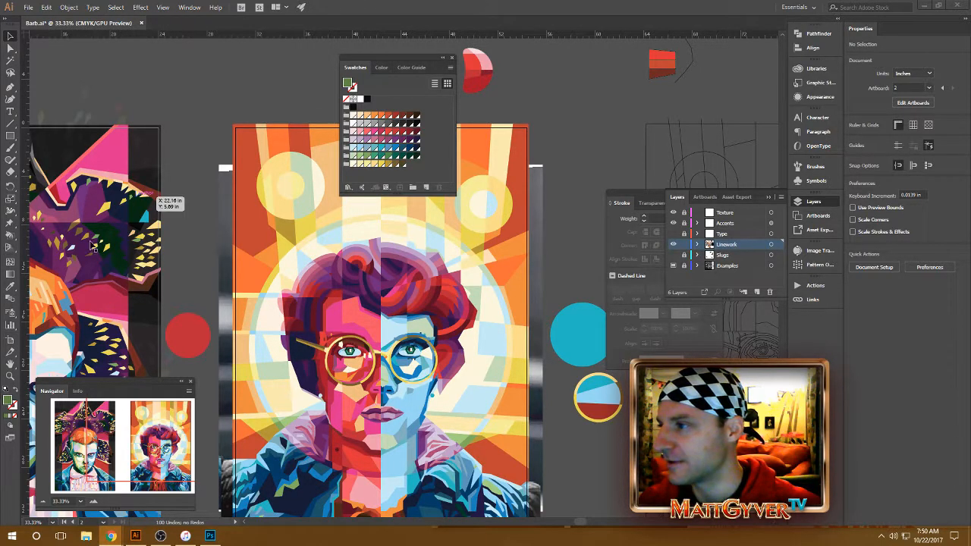
pyautogui.moveTo(420, 58); pyautogui.dragTo(628, 53)
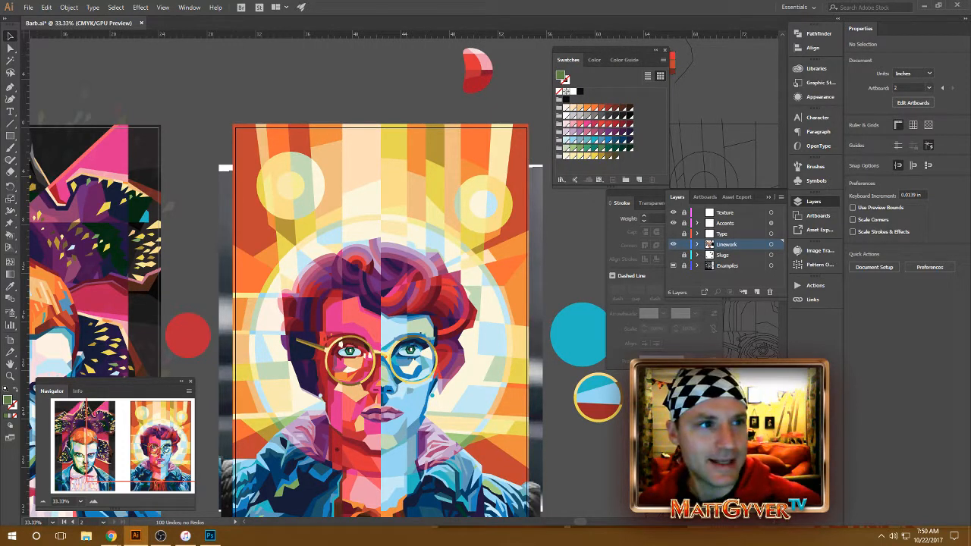
# Step: Switch to another Chrome window, search Google Images for wpap, and preview the Hana Tajima portrait
pyautogui.moveTo(970, 41); pyautogui.dragTo(461, 41)
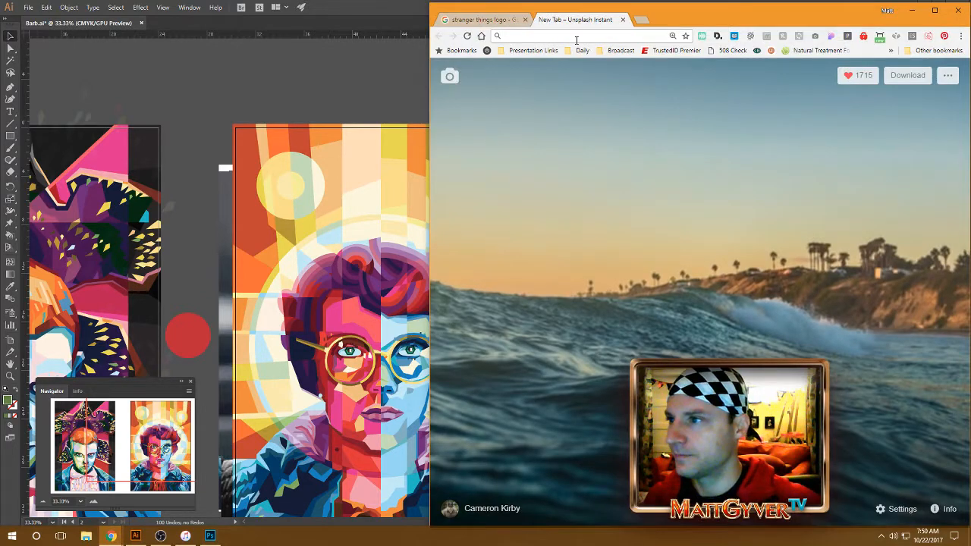
pyautogui.write('wpap')
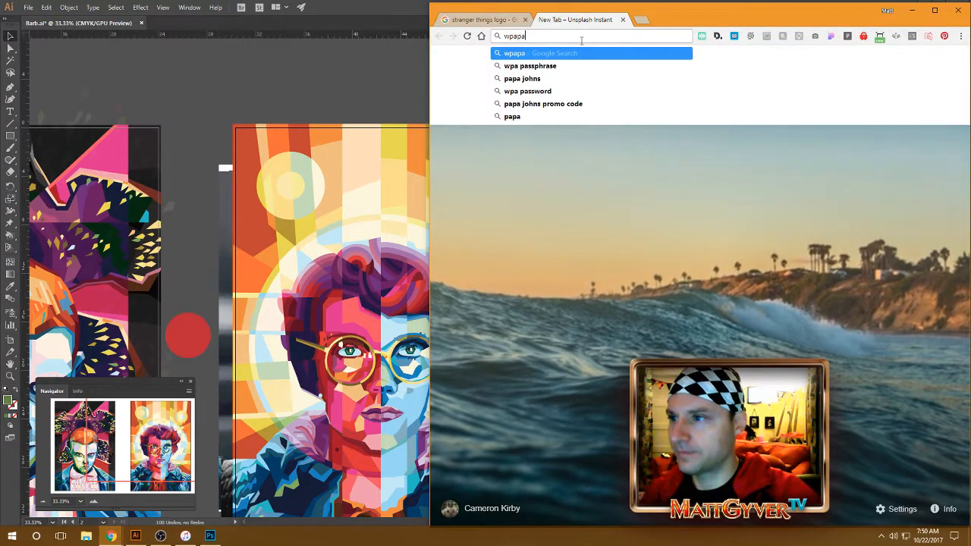
pyautogui.press('Return')
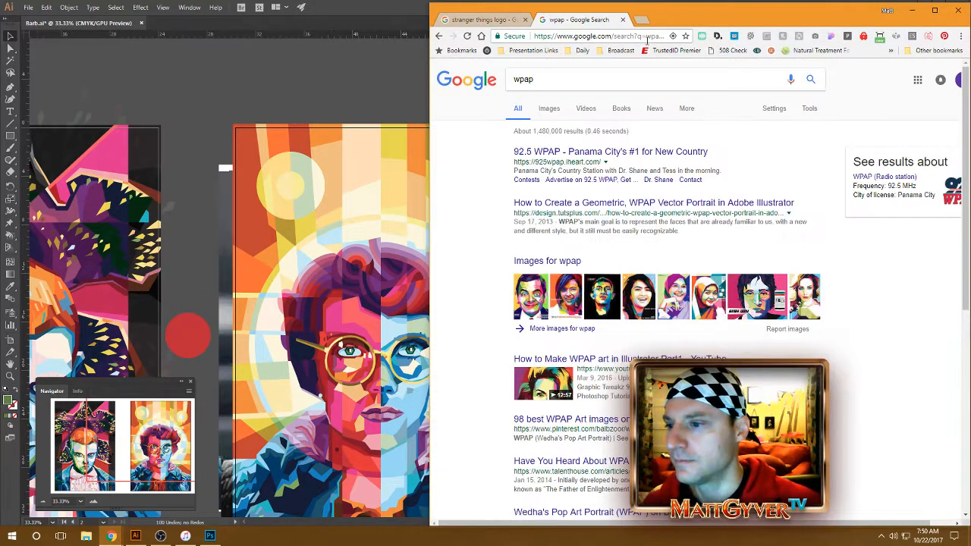
pyautogui.click(550, 108)
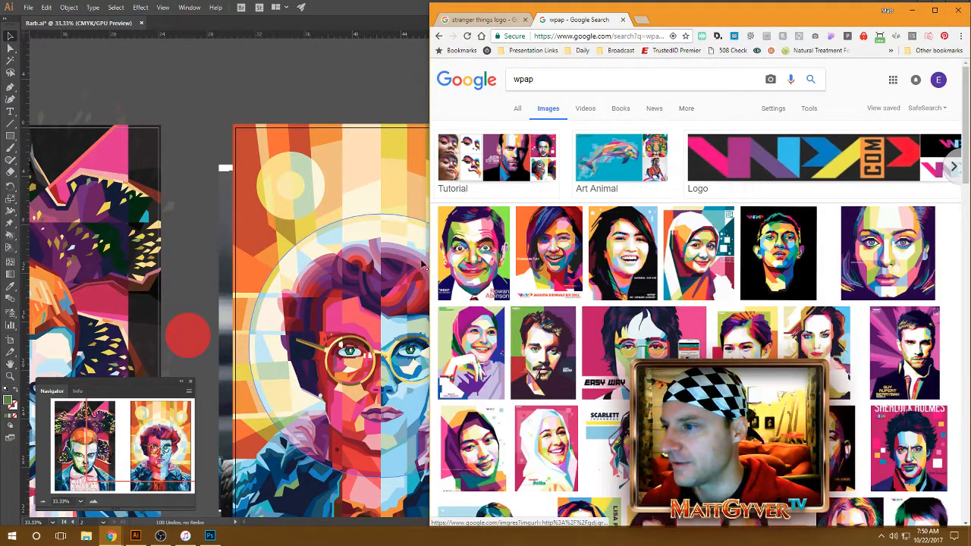
pyautogui.scroll(-3, 524, 270)
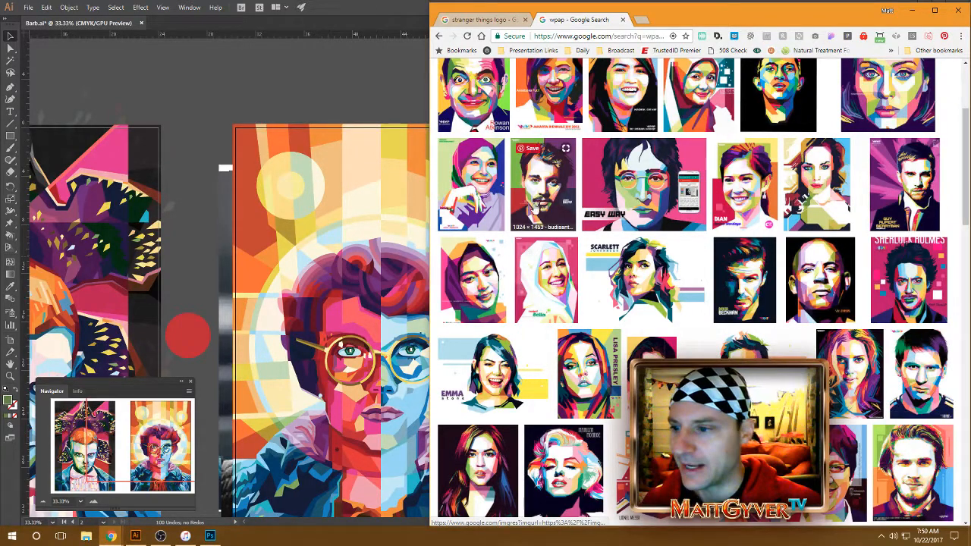
pyautogui.click(740, 470)
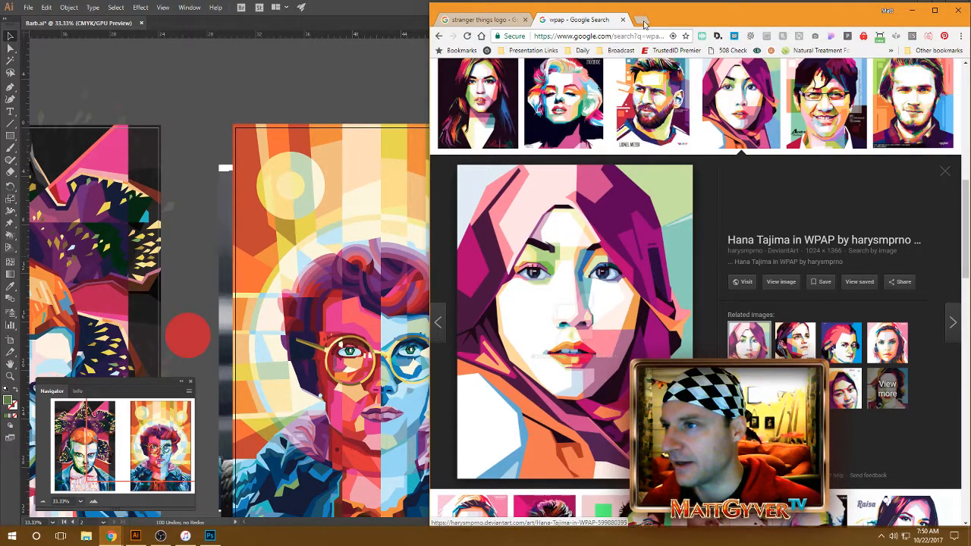
# Step: Fit the browser window beside the Swatches panel, compare the colors of several WPAP portraits with the swatches, and return to Illustrator
pyautogui.moveTo(669, 2); pyautogui.dragTo(302, 57)
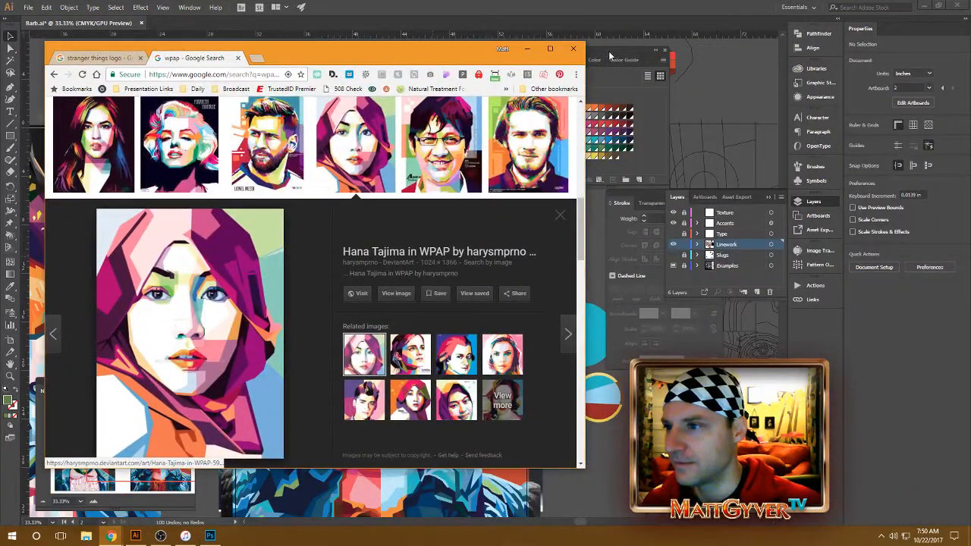
pyautogui.moveTo(585, 84); pyautogui.dragTo(551, 114)
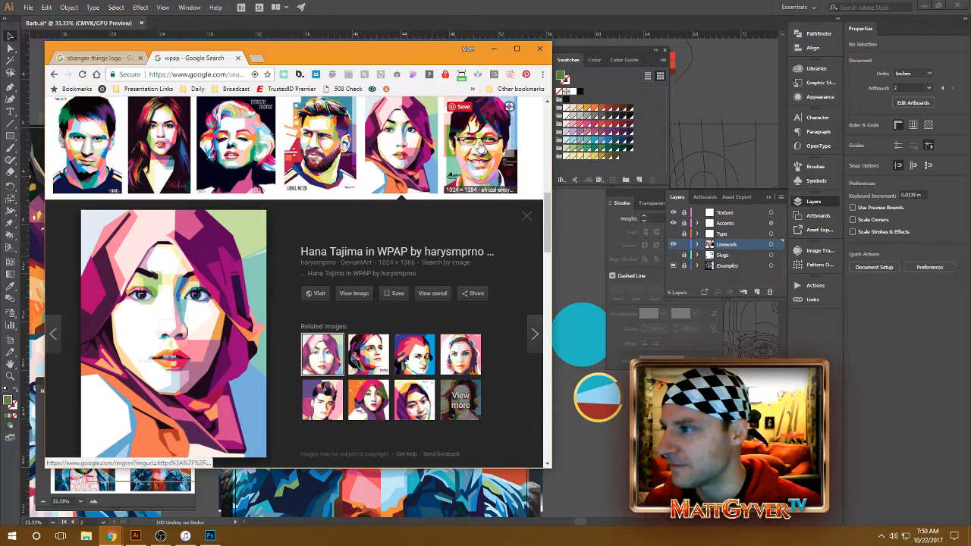
pyautogui.click(478, 160)
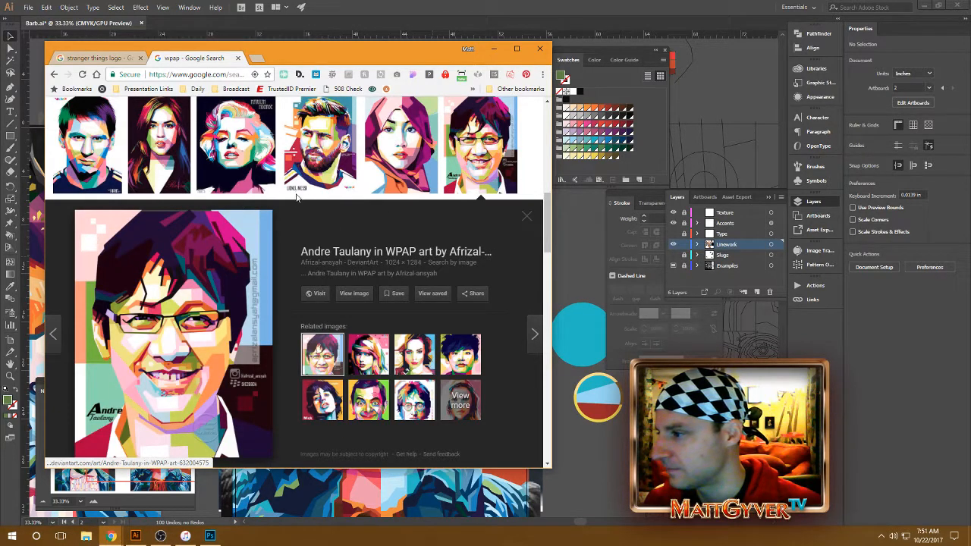
pyautogui.click(251, 171)
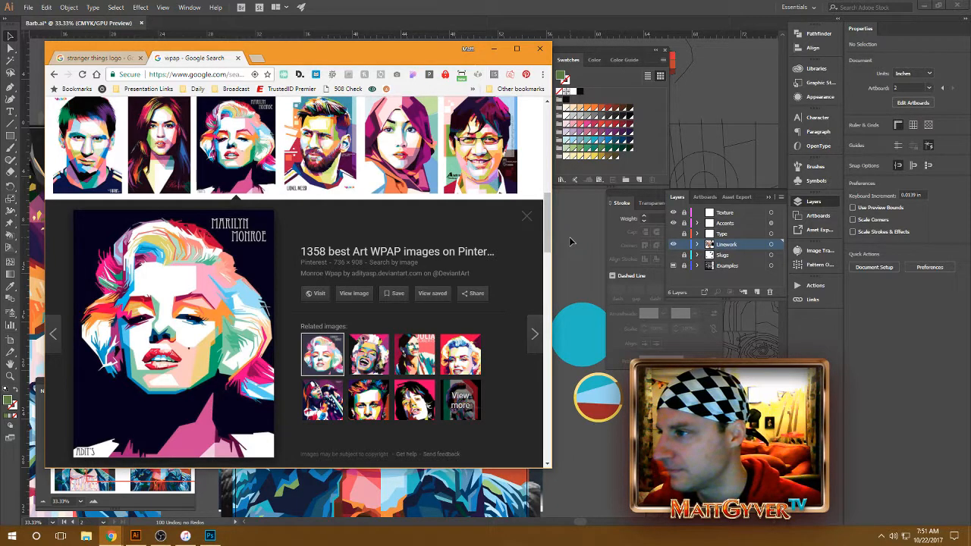
pyautogui.click(330, 144)
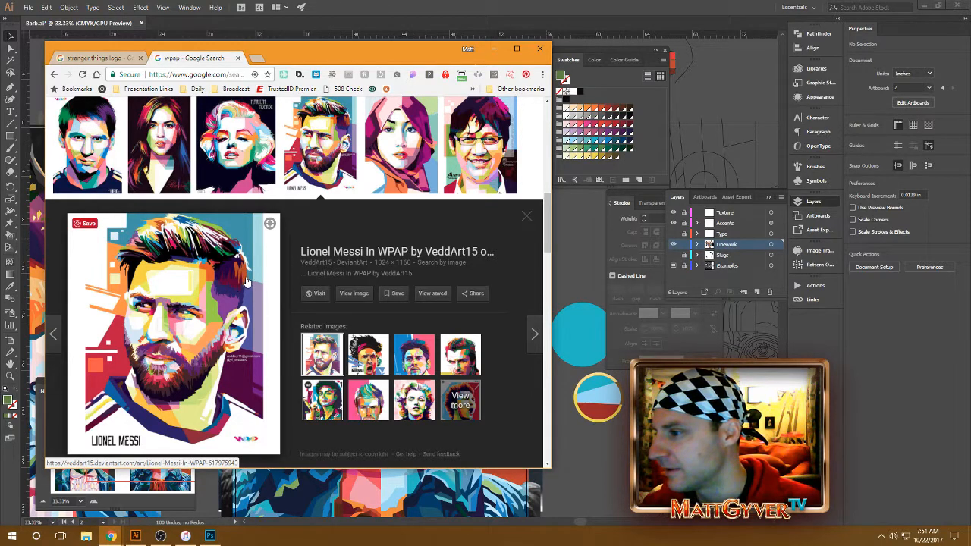
pyautogui.click(103, 129)
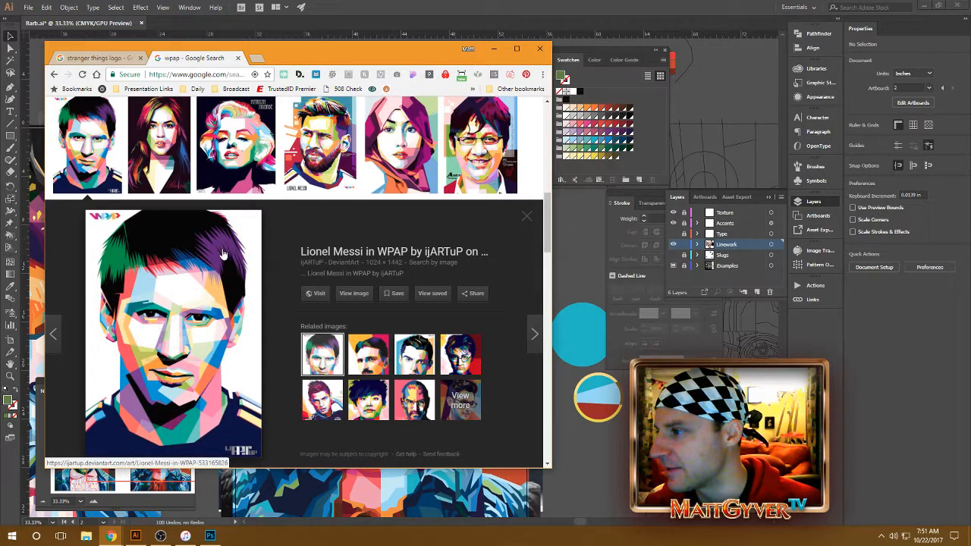
pyautogui.click(173, 162)
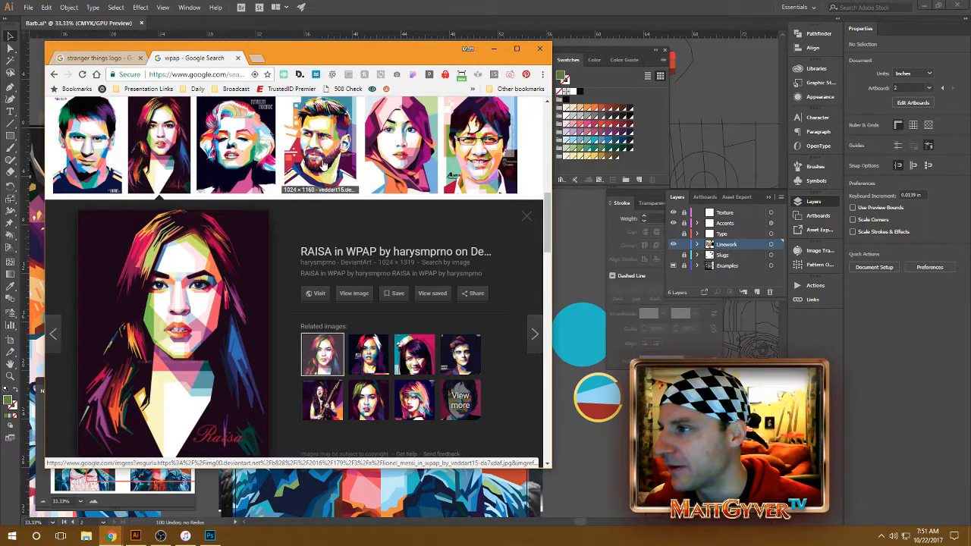
pyautogui.click(306, 191)
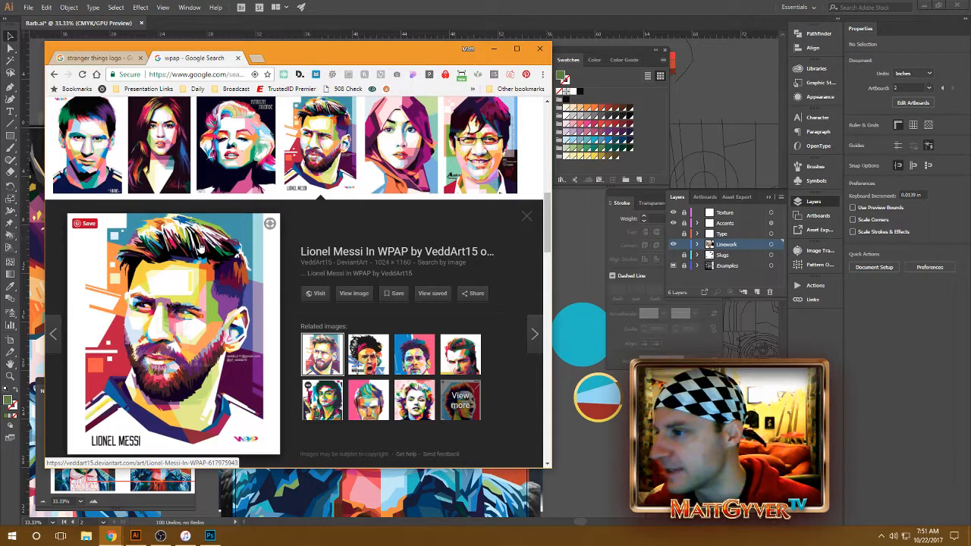
pyautogui.click(586, 239)
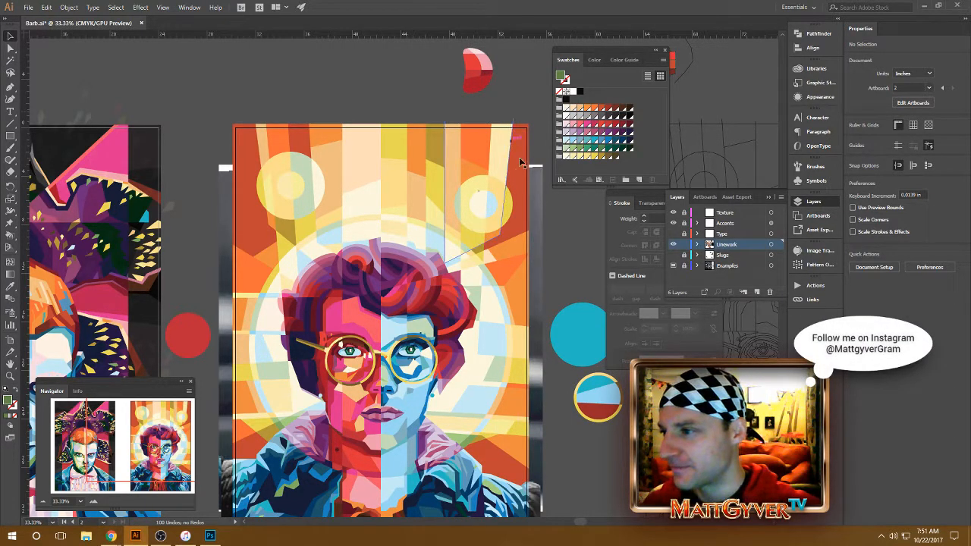
# Step: Switch to Photoshop and start saving the banner under a new name, choosing the Barb folder inside Design as the location
pyautogui.scroll(-4, 489, 331)
pyautogui.scroll(1, 489, 226)
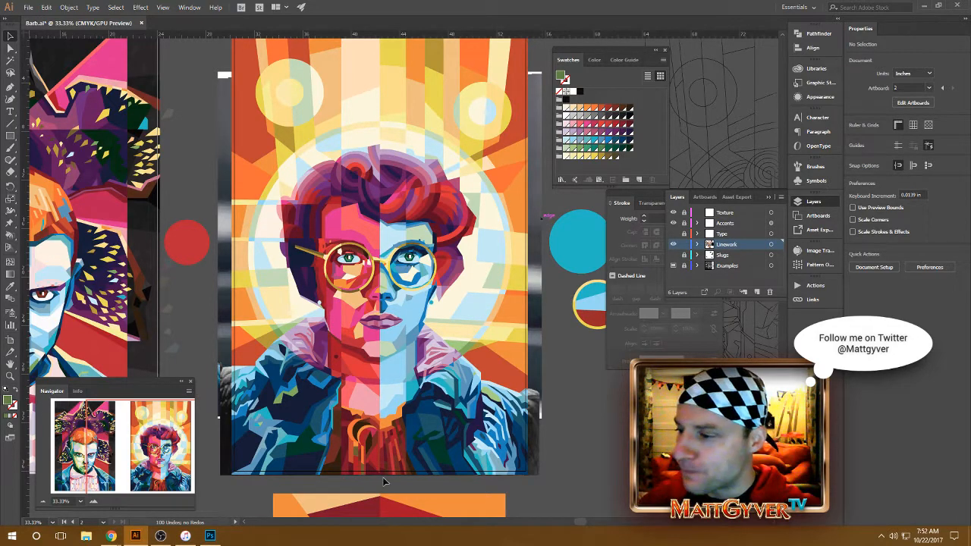
pyautogui.click(210, 536)
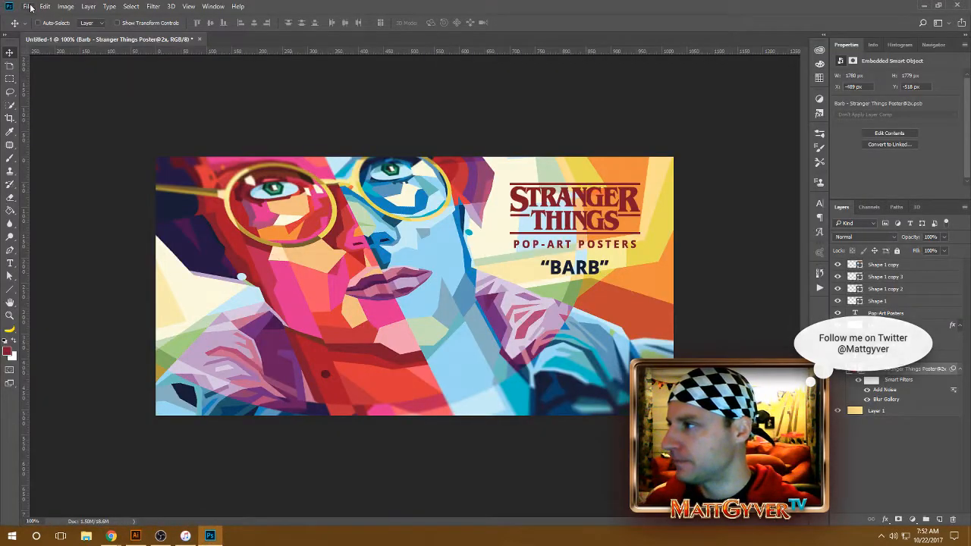
pyautogui.click(31, 8)
pyautogui.click(46, 114)
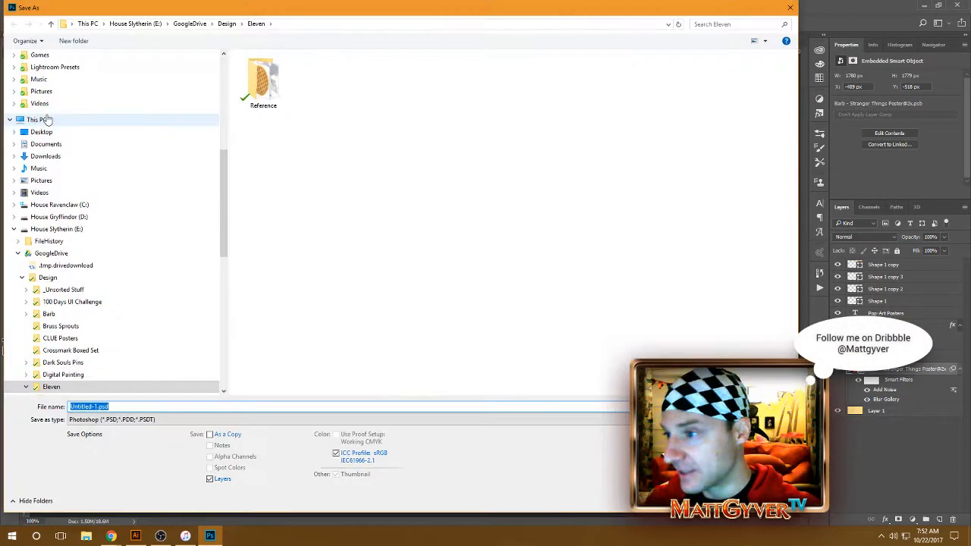
pyautogui.click(230, 25)
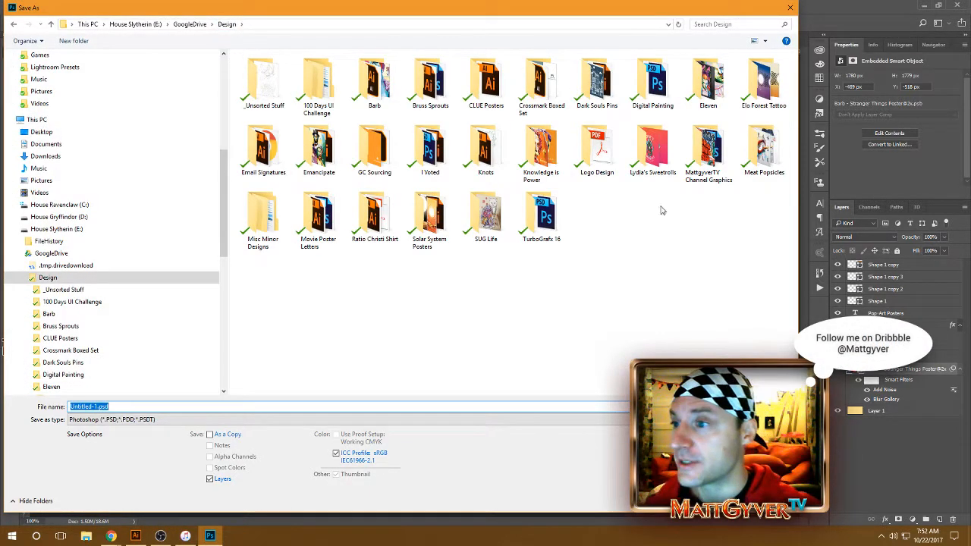
pyautogui.doubleClick(374, 80)
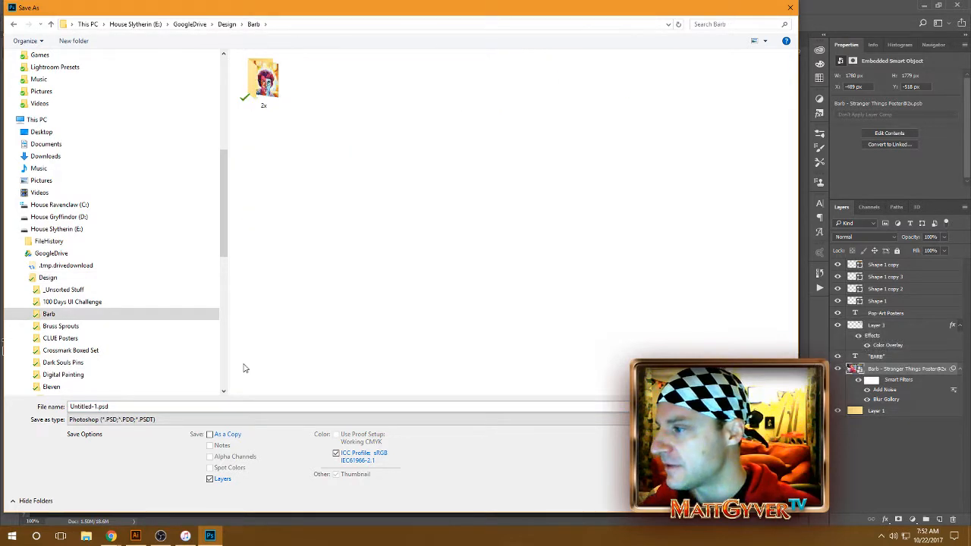
# Step: Save the banner as Tweet.psd in the Barb folder and close it to return to the Illustrator poster
pyautogui.click(114, 406)
pyautogui.moveTo(98, 407); pyautogui.dragTo(21, 405)
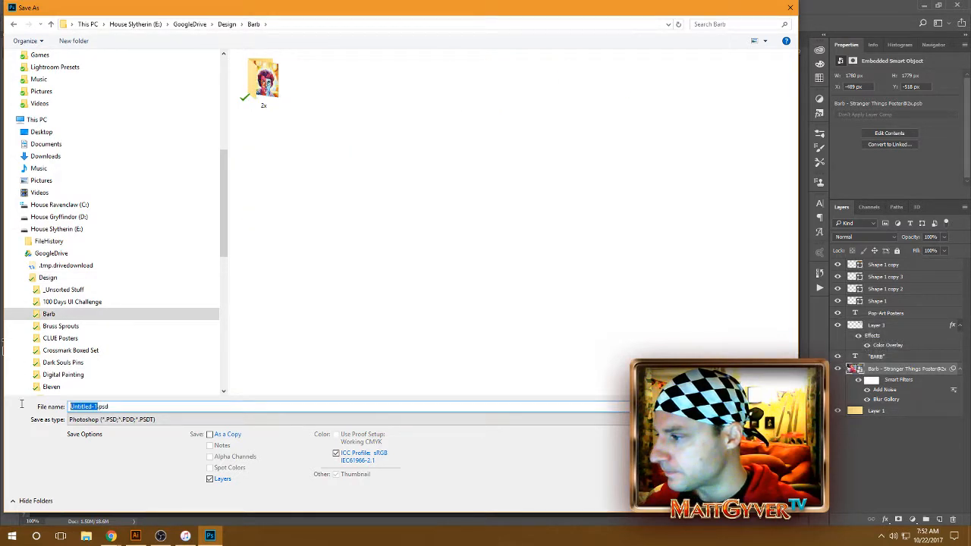
pyautogui.write('B')
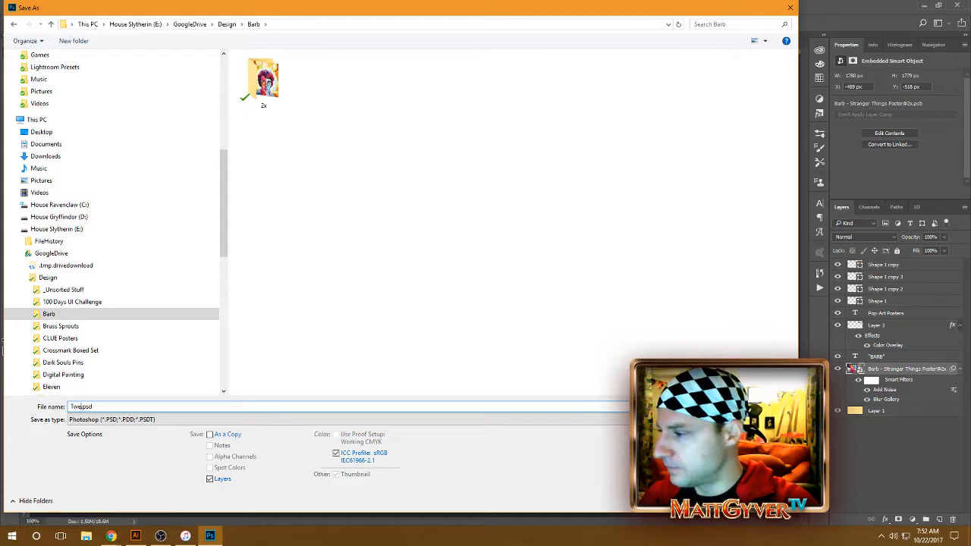
pyautogui.write('weet')
pyautogui.press('Return')
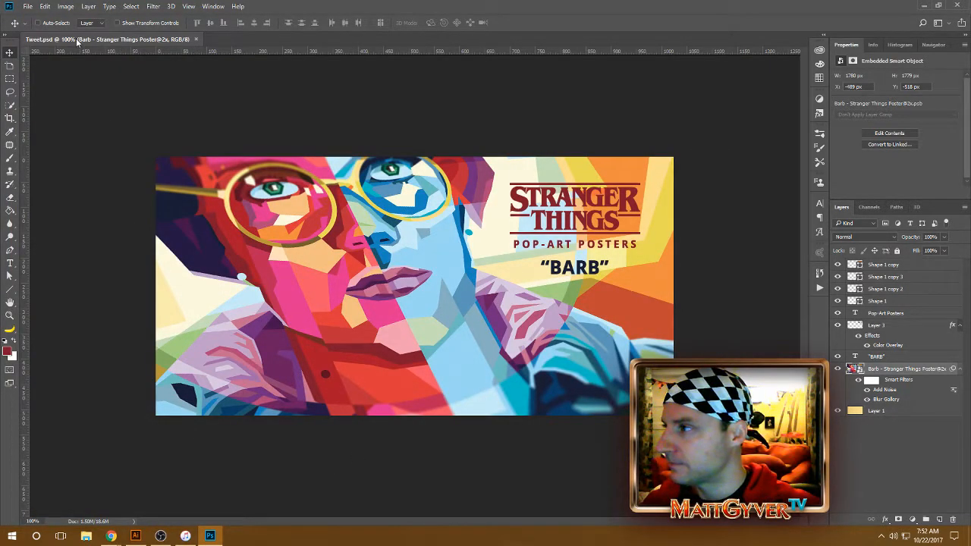
pyautogui.hotkey('ctrl', 'w')
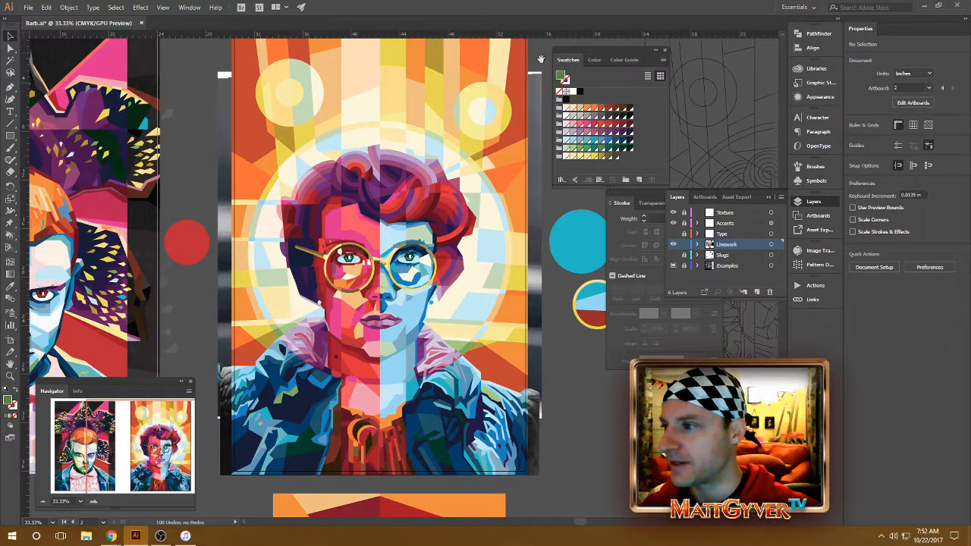
# Step: Activate the Live Paint Bucket on the Barb poster and load the light orange swatch as its fill
pyautogui.moveTo(467, 121); pyautogui.dragTo(470, 137)
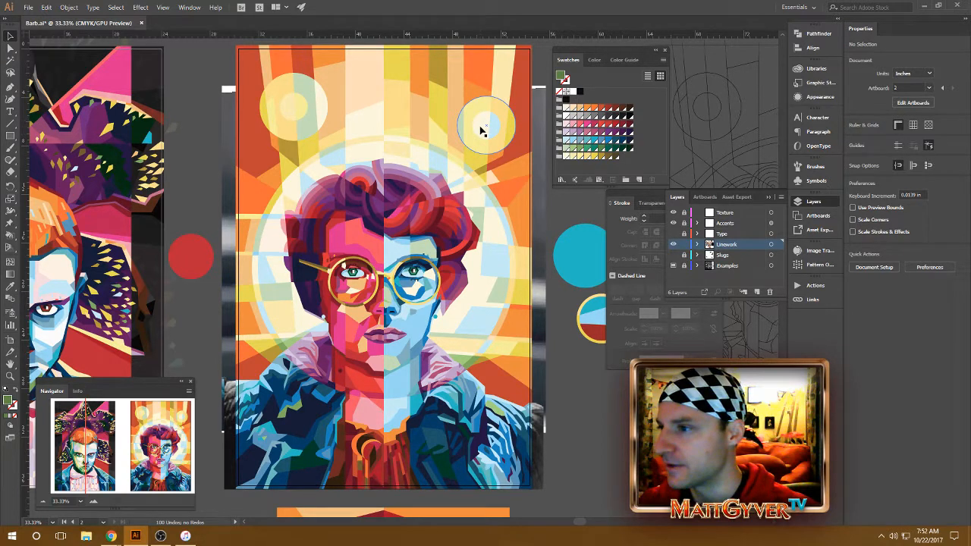
pyautogui.moveTo(474, 143); pyautogui.dragTo(468, 147)
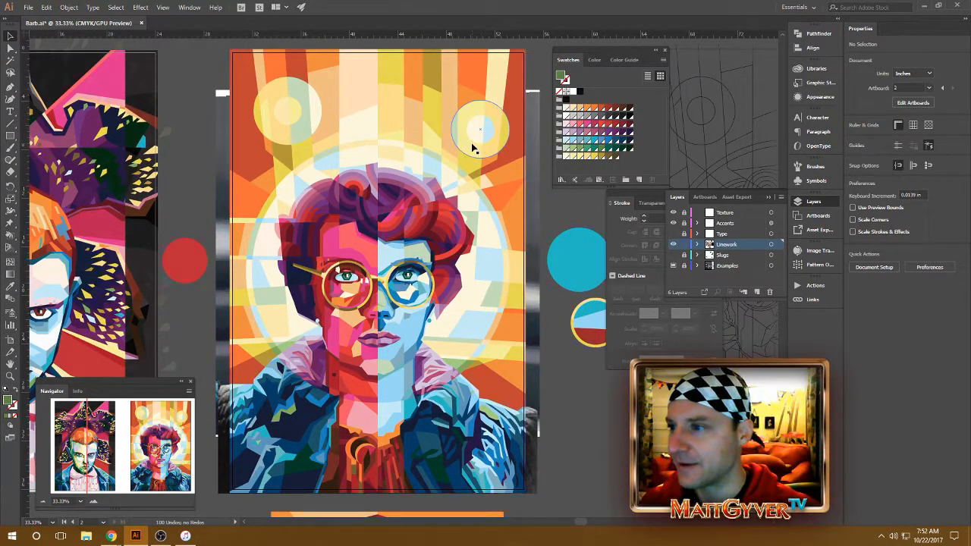
pyautogui.press('k')
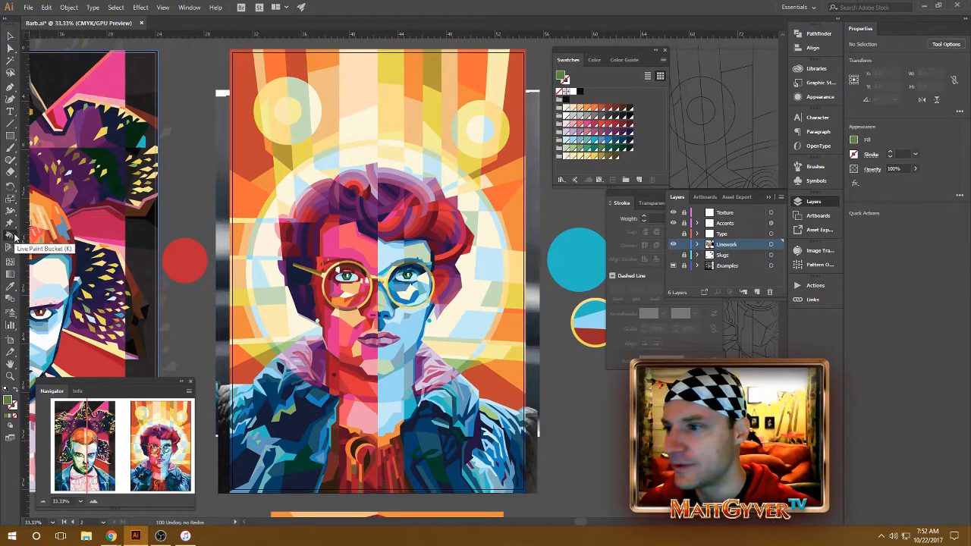
pyautogui.moveTo(397, 201); pyautogui.dragTo(390, 196)
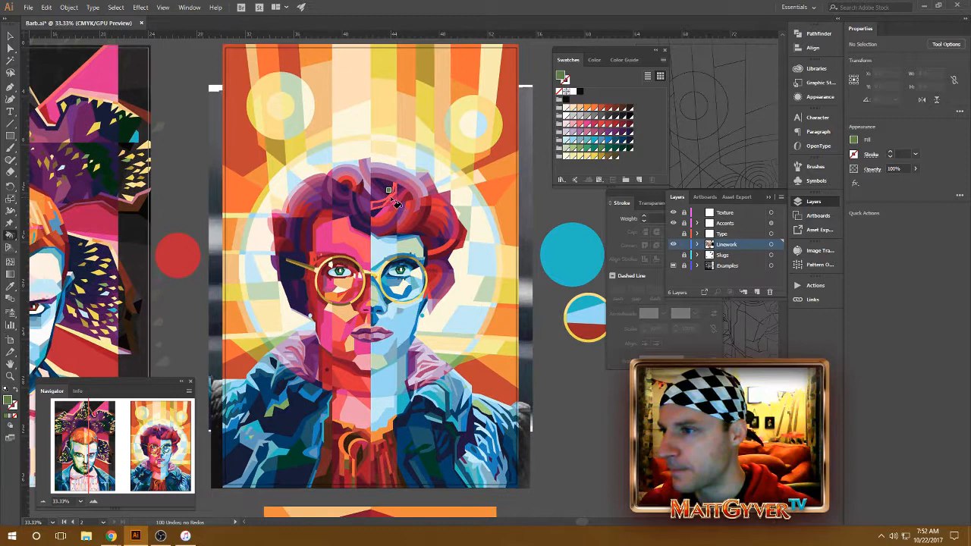
pyautogui.click(593, 109)
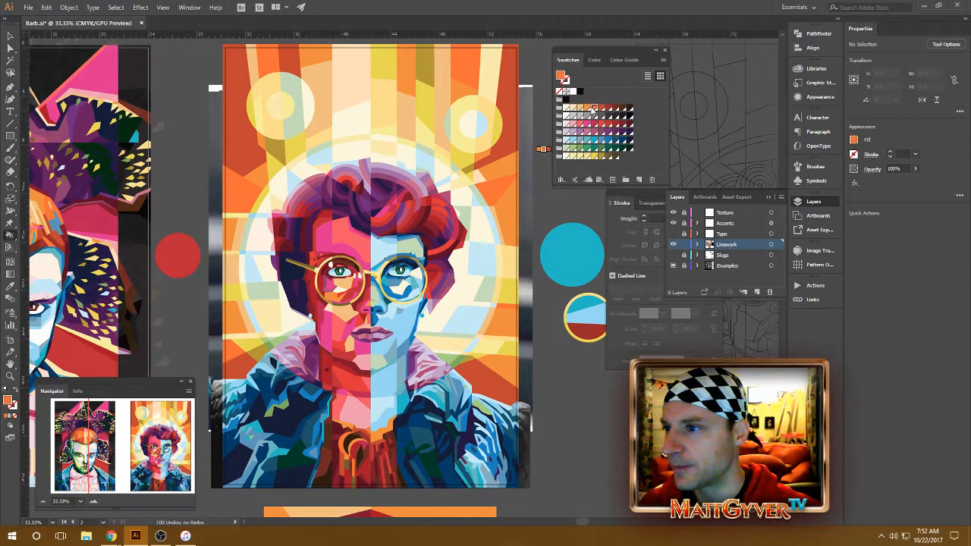
pyautogui.click(581, 110)
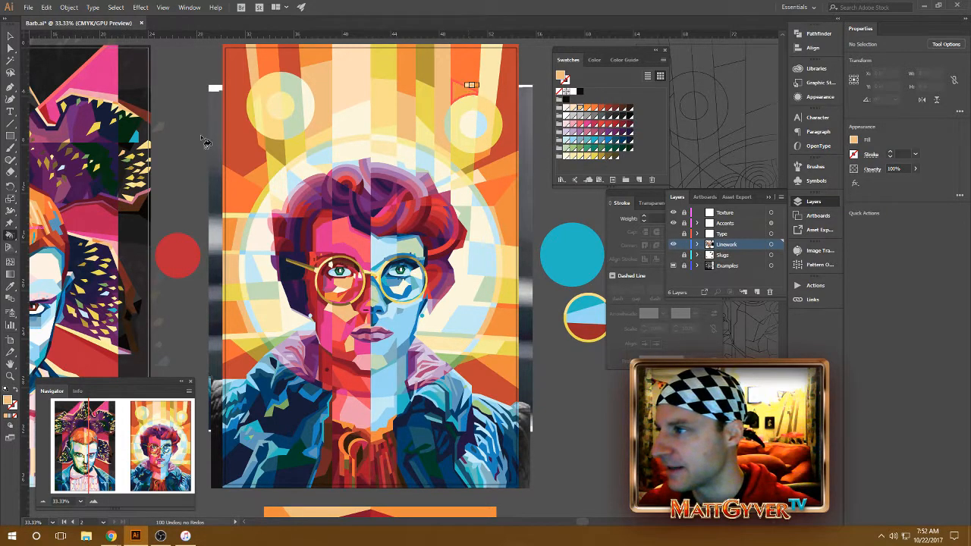
pyautogui.press('v')
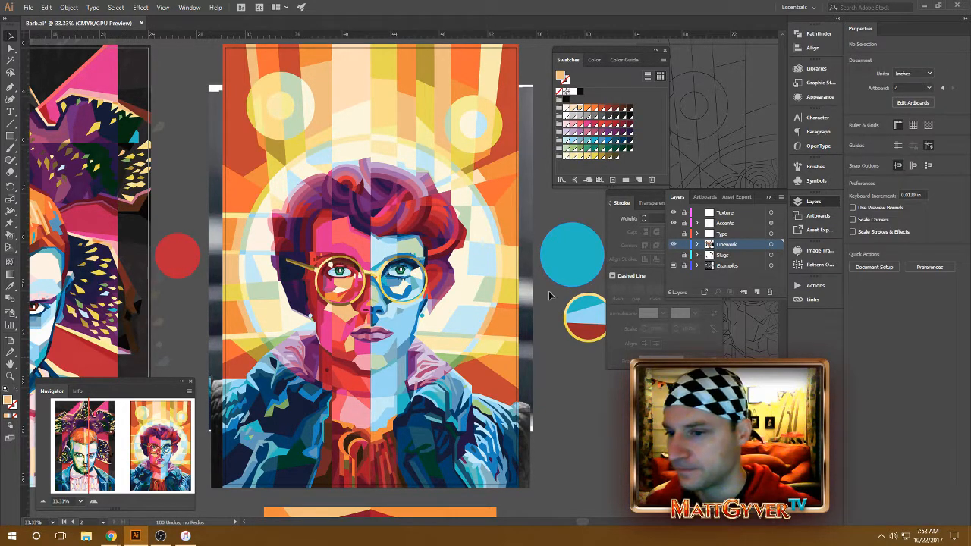
pyautogui.press('k')
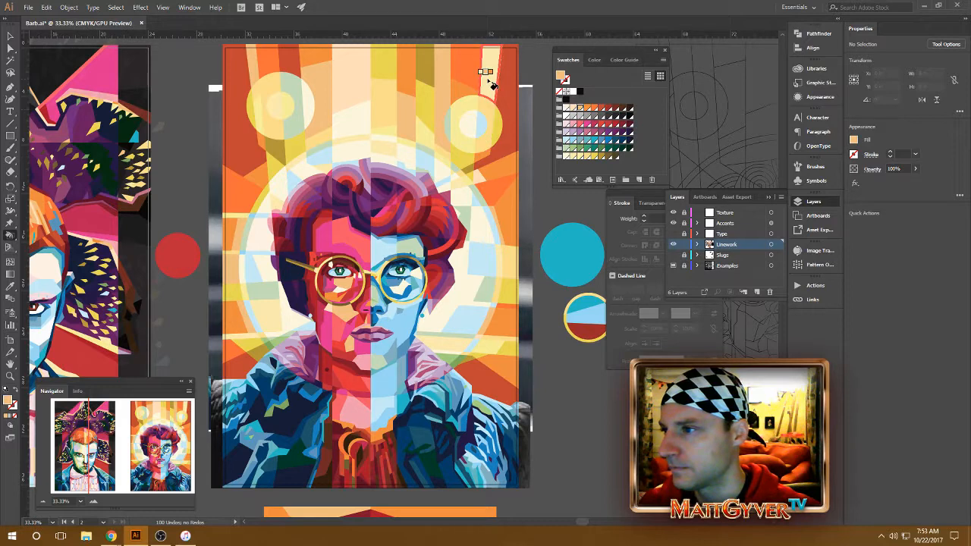
# Step: Collapse the expanded Layers panel and move the floating Stroke and Swatches panels away from the poster artwork
pyautogui.moveTo(453, 109); pyautogui.dragTo(450, 112)
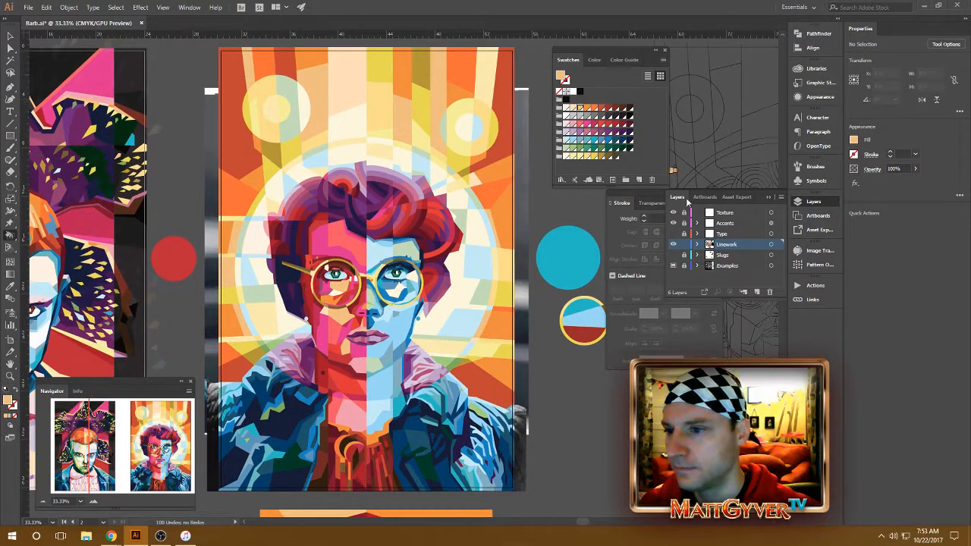
pyautogui.click(774, 199)
pyautogui.moveTo(687, 196)
pyautogui.mouseDown()
pyautogui.moveTo(673, 267)
pyautogui.moveTo(699, 210)
pyautogui.mouseUp()
pyautogui.moveTo(625, 55); pyautogui.dragTo(656, 54)
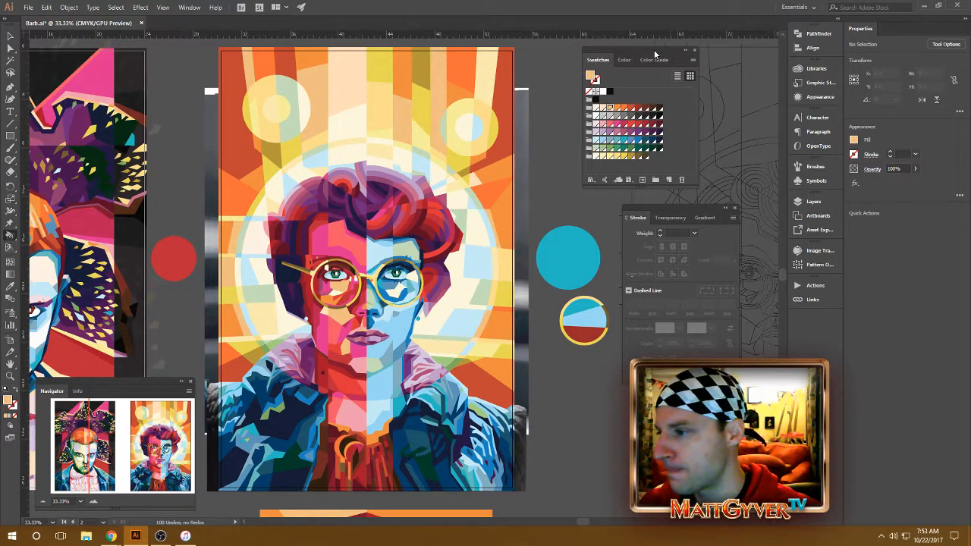
pyautogui.moveTo(491, 151); pyautogui.dragTo(514, 153)
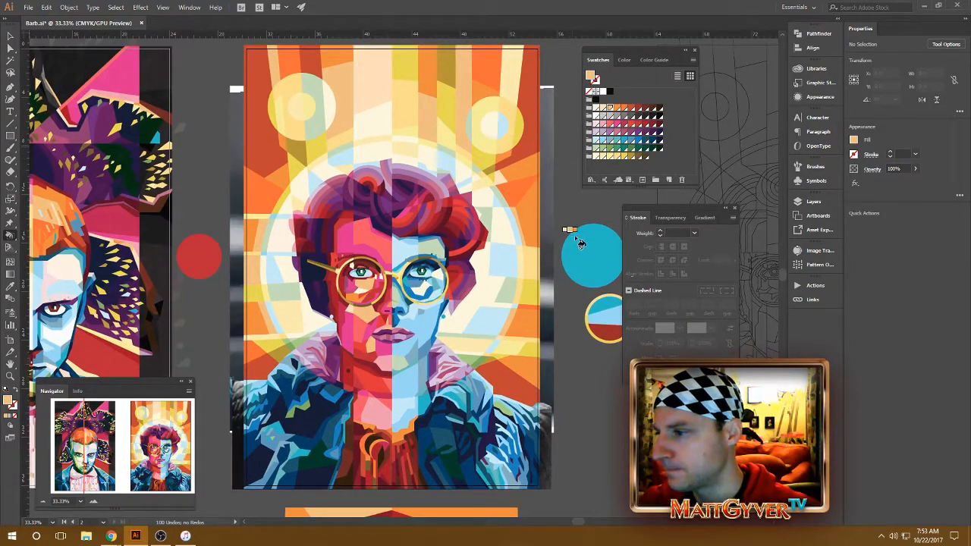
# Step: Recolor the poster's outer background rays with the Live Paint Bucket, sampling the artwork and stepping between the neighboring orange and red swatches
pyautogui.click(624, 157)
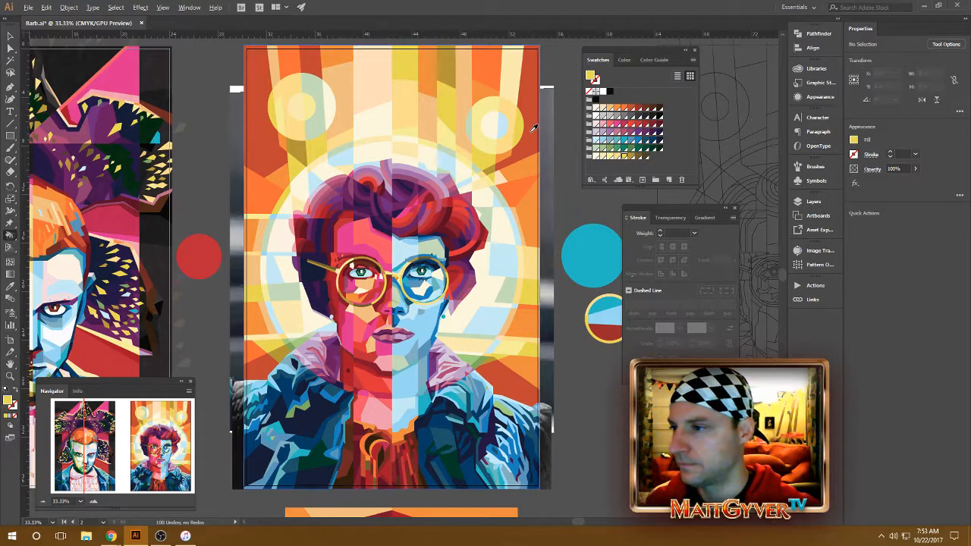
pyautogui.keyDown('alt'); pyautogui.click(533, 135); pyautogui.keyUp('alt')
pyautogui.press('Left')
pyautogui.click(531, 133)
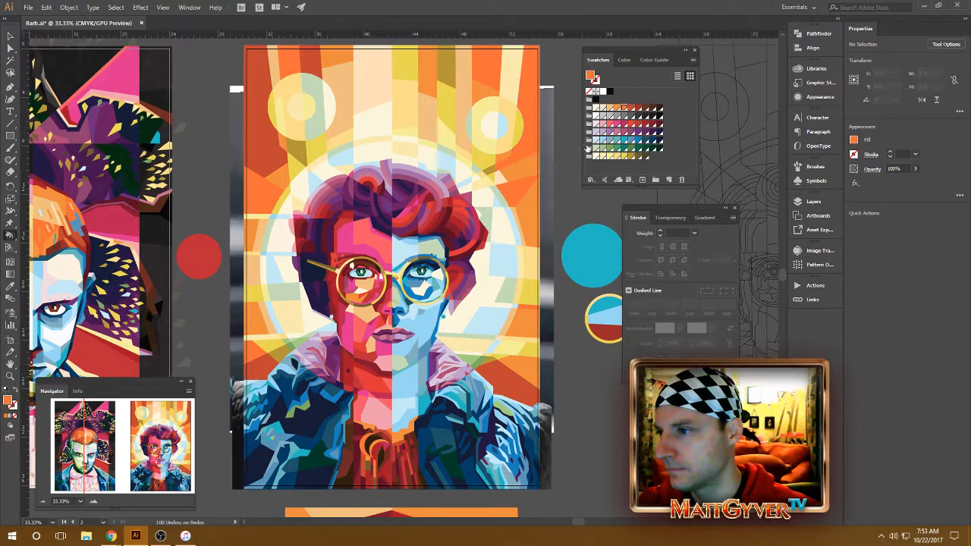
pyautogui.click(267, 151)
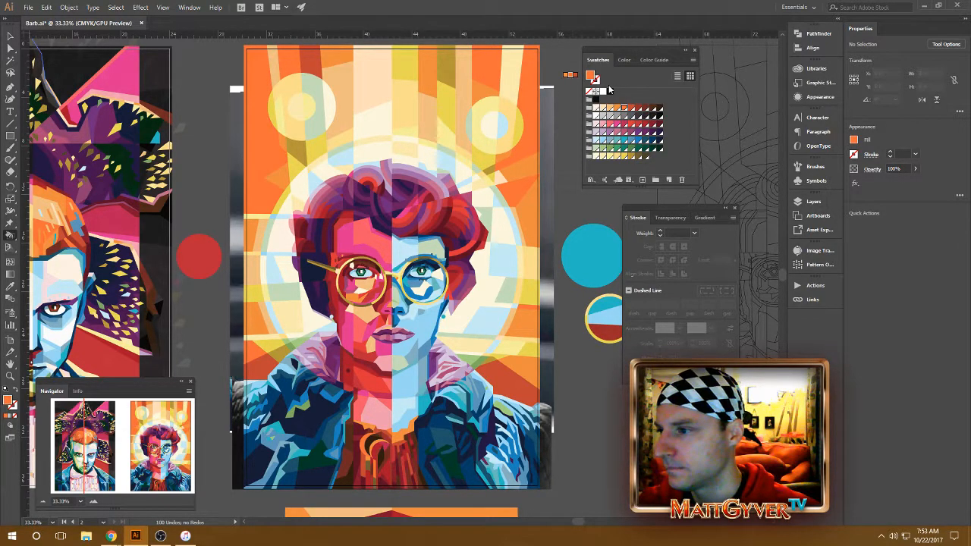
pyautogui.press('Left')
pyautogui.click(265, 150)
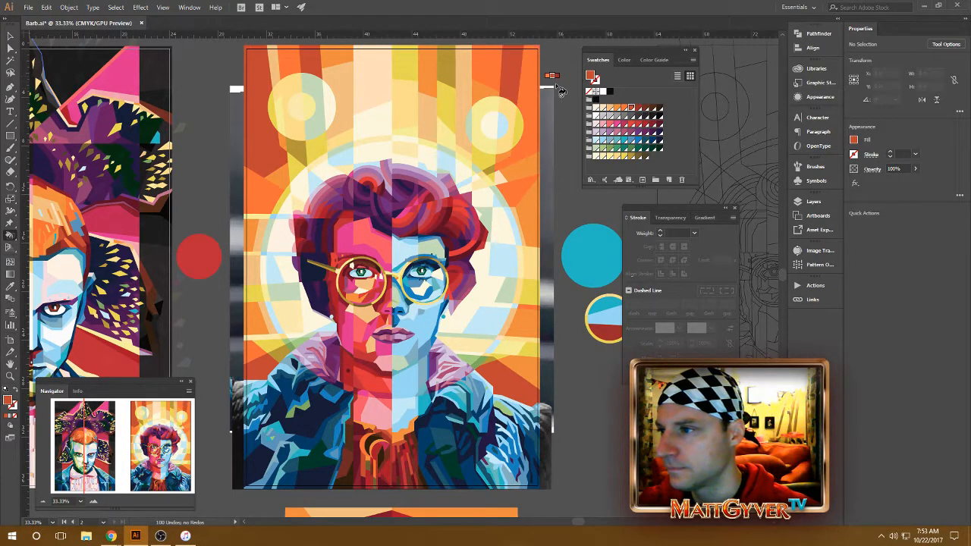
# Step: Fill the background ray beside the right-hand circle with progressively lighter orange swatches using the Live Paint Bucket
pyautogui.press('Left')
pyautogui.press('Left')
pyautogui.click(465, 95)
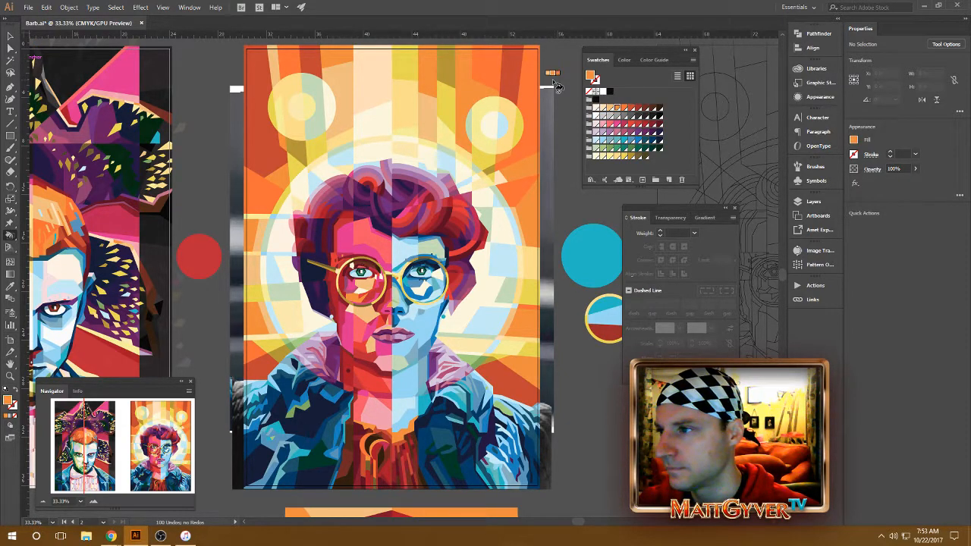
pyautogui.press('Left')
pyautogui.click(467, 98)
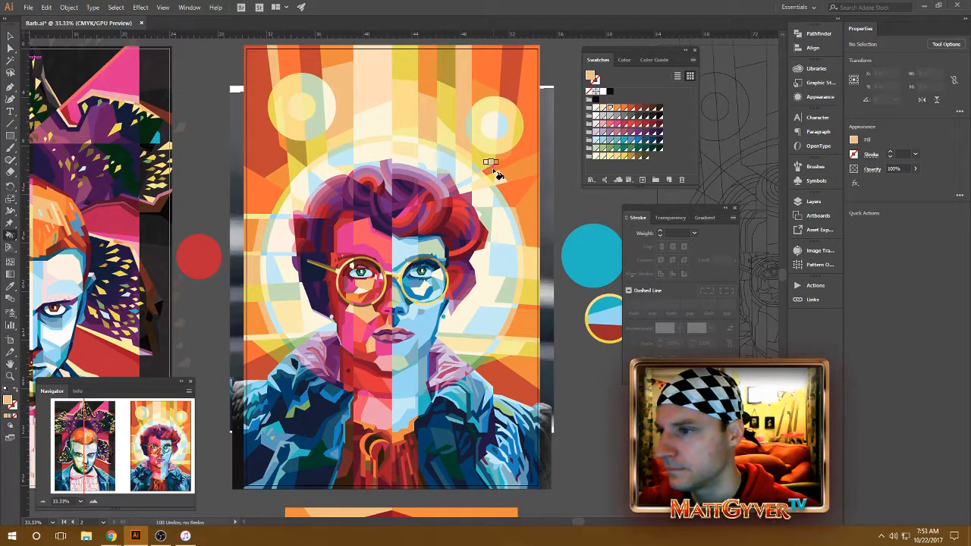
# Step: Step the Live Paint fill through the orange and yellow swatch groups, ending on the dark gold swatch
pyautogui.press('Right')
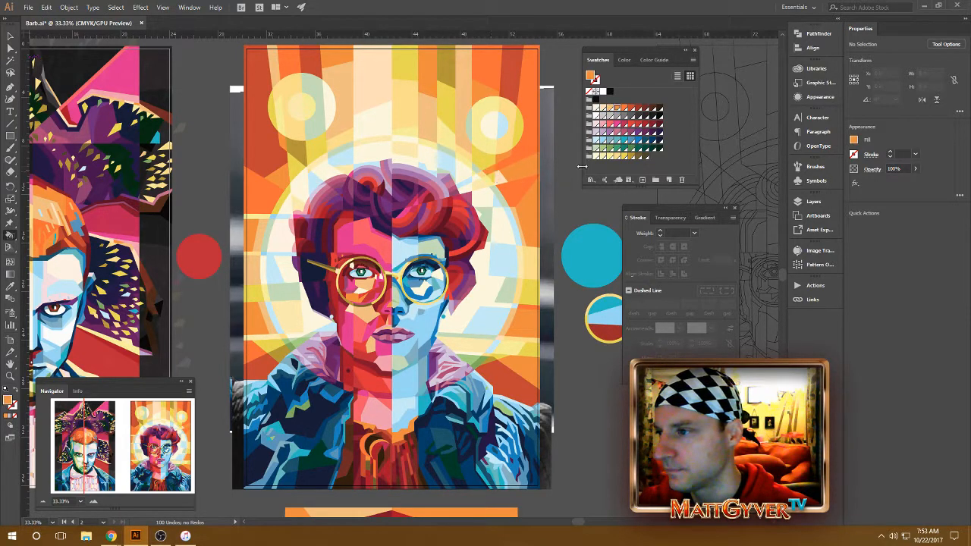
pyautogui.press('Left')
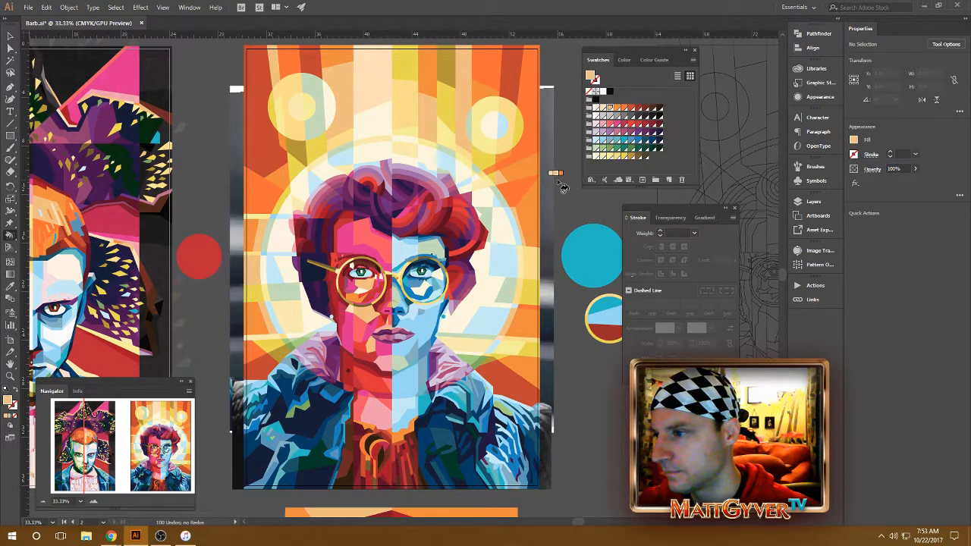
pyautogui.press('Right')
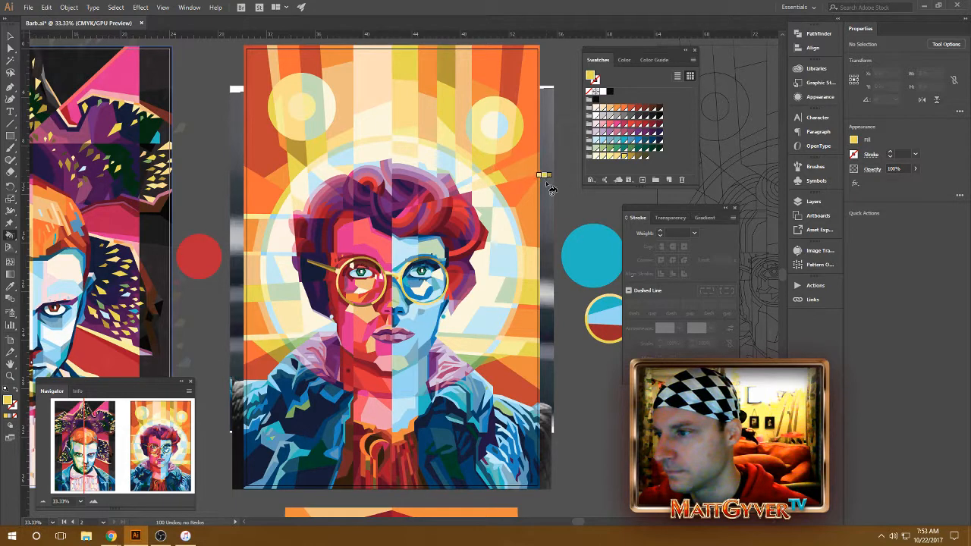
pyautogui.press('Left')
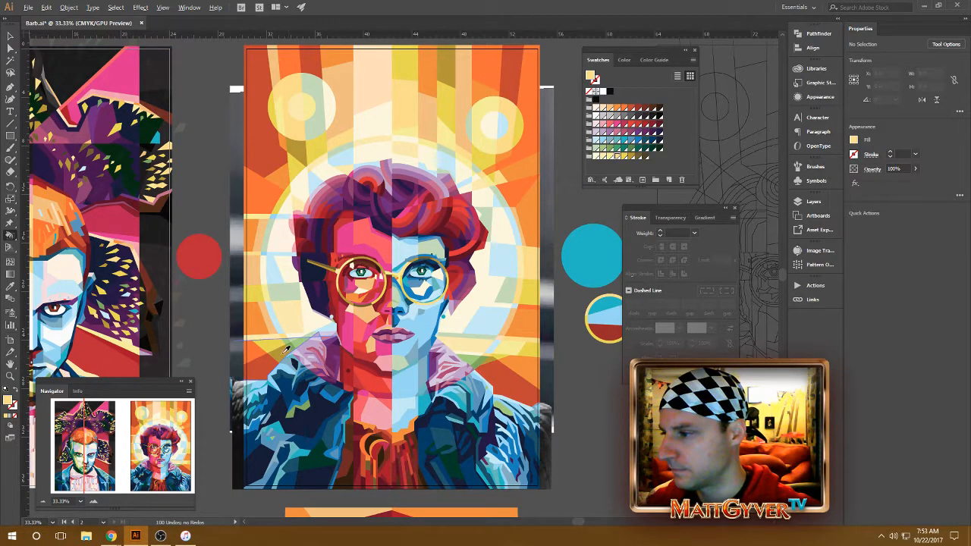
pyautogui.press('Right')
pyautogui.press('Right')
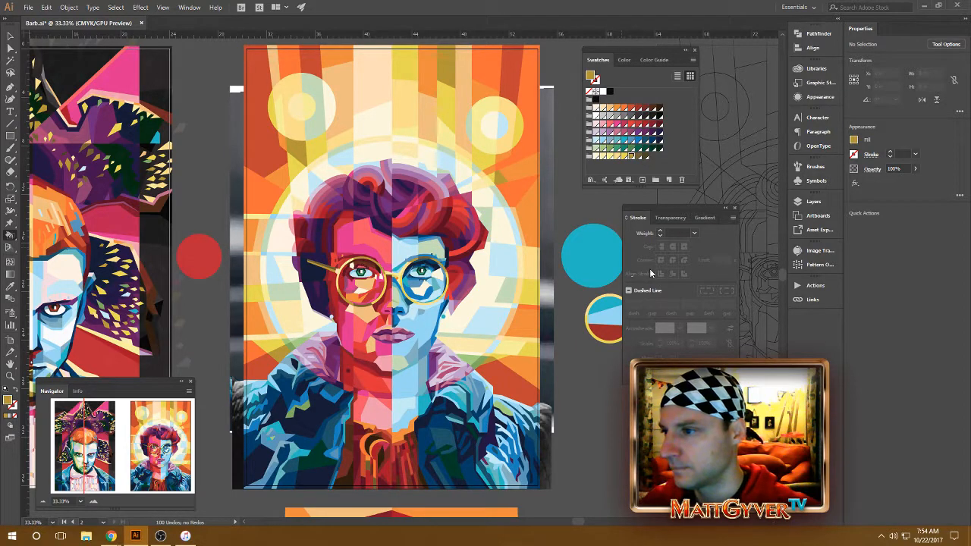
# Step: Undo the last Live Paint fill and sample the dark gold color from the background beside the left shoulder
pyautogui.keyDown('alt'); pyautogui.click(524, 297); pyautogui.keyUp('alt')
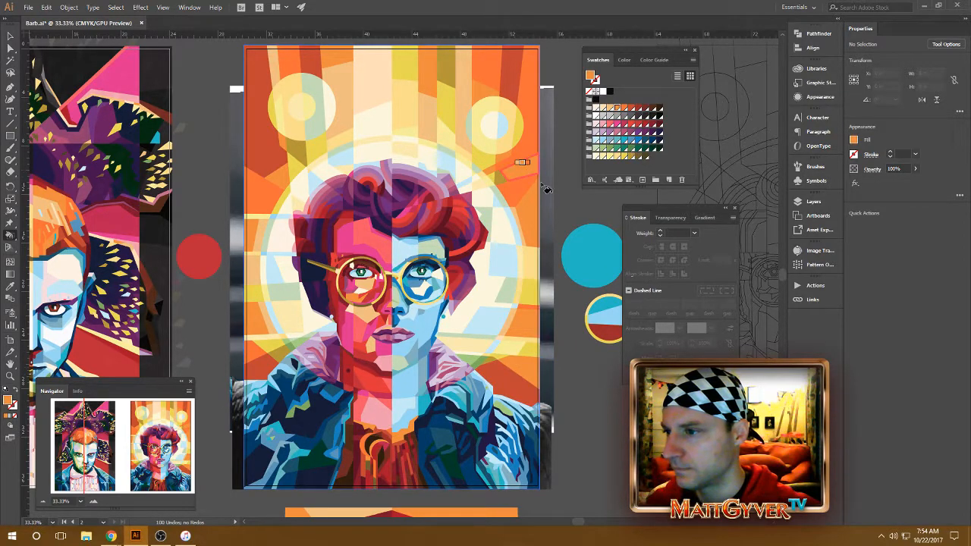
pyautogui.press('Right')
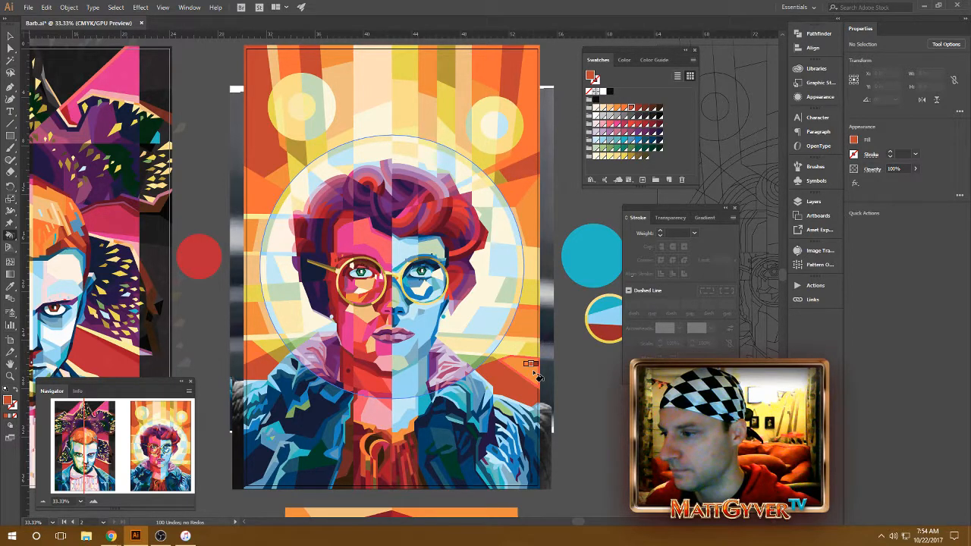
pyautogui.hotkey('ctrl', 'z')
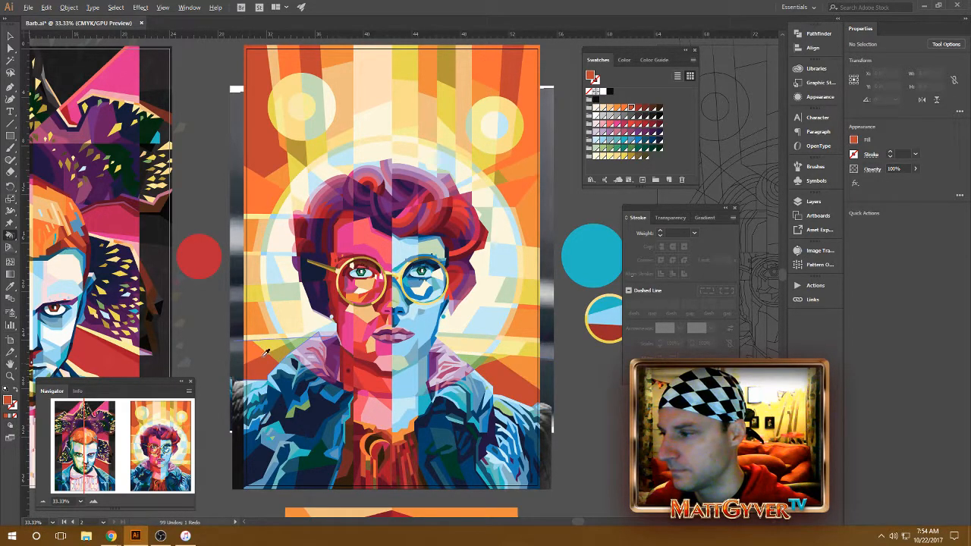
pyautogui.keyDown('alt'); pyautogui.click(284, 356); pyautogui.keyUp('alt')
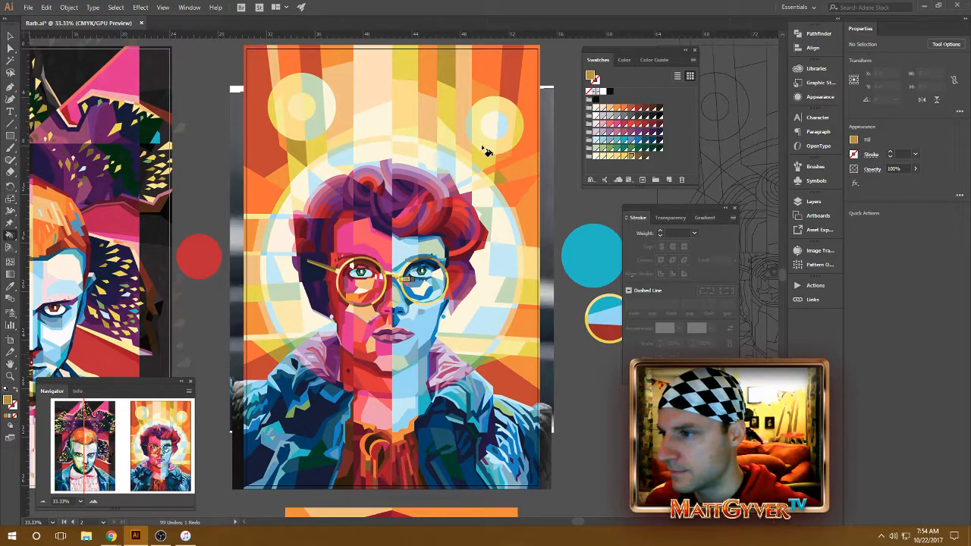
# Step: Fill the background ray just below the right-hand circle with the dark gold swatch using the Live Paint Bucket
pyautogui.click(497, 181)
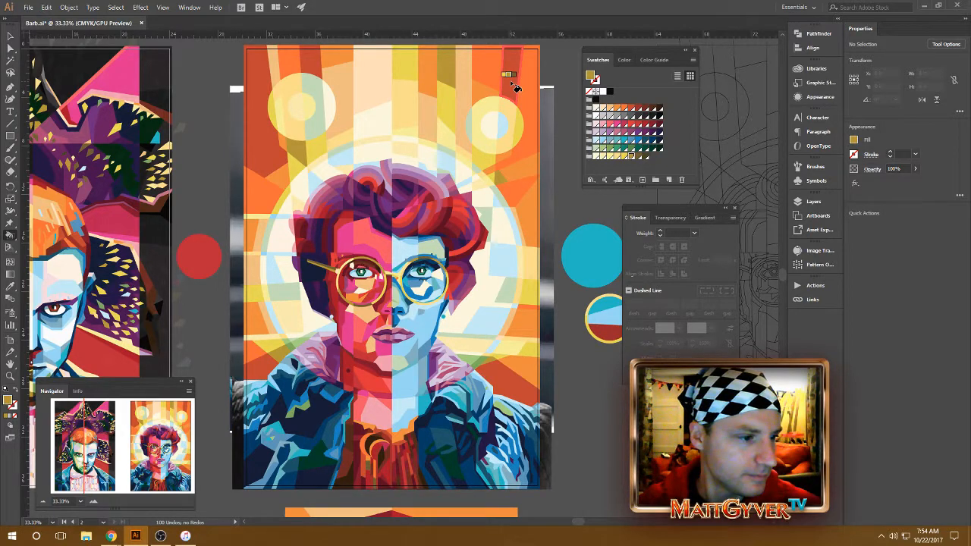
# Step: Look through the symbols, brushes and saved actions, including the Default Actions and Matt's Actions sets
pyautogui.click(815, 285)
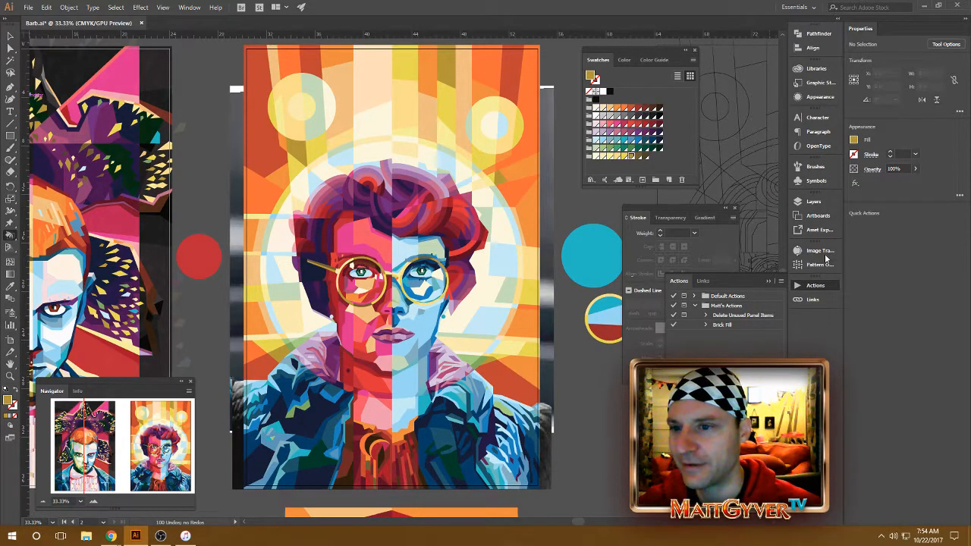
pyautogui.click(816, 169)
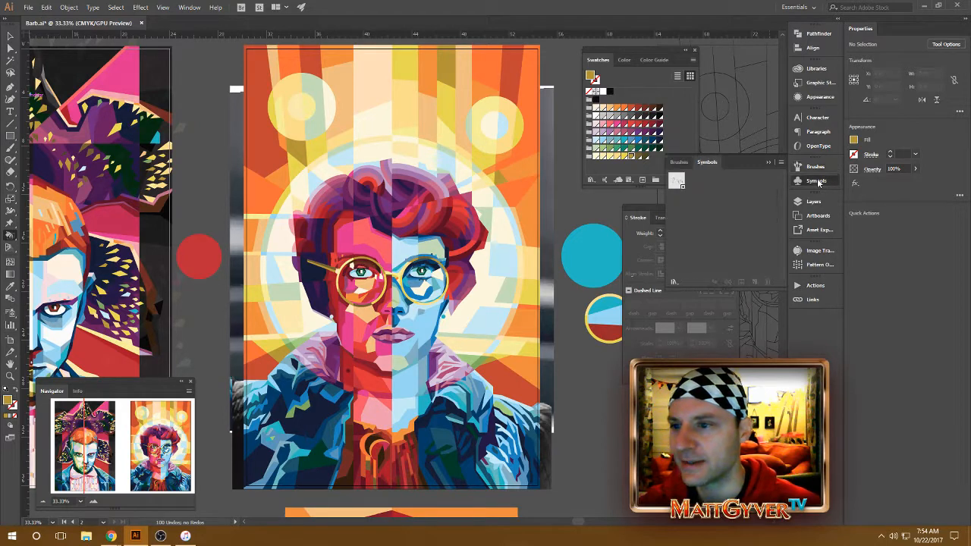
pyautogui.click(768, 163)
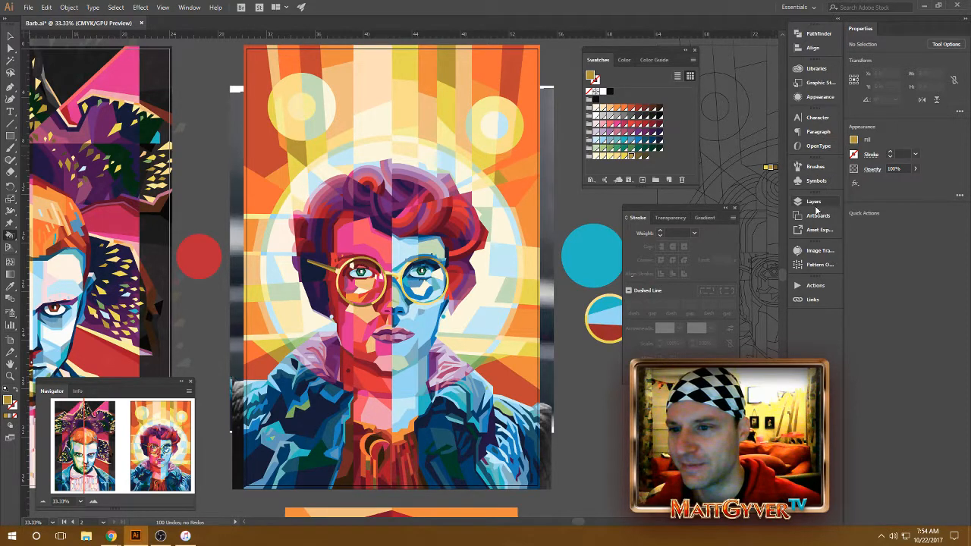
pyautogui.click(816, 177)
pyautogui.click(816, 168)
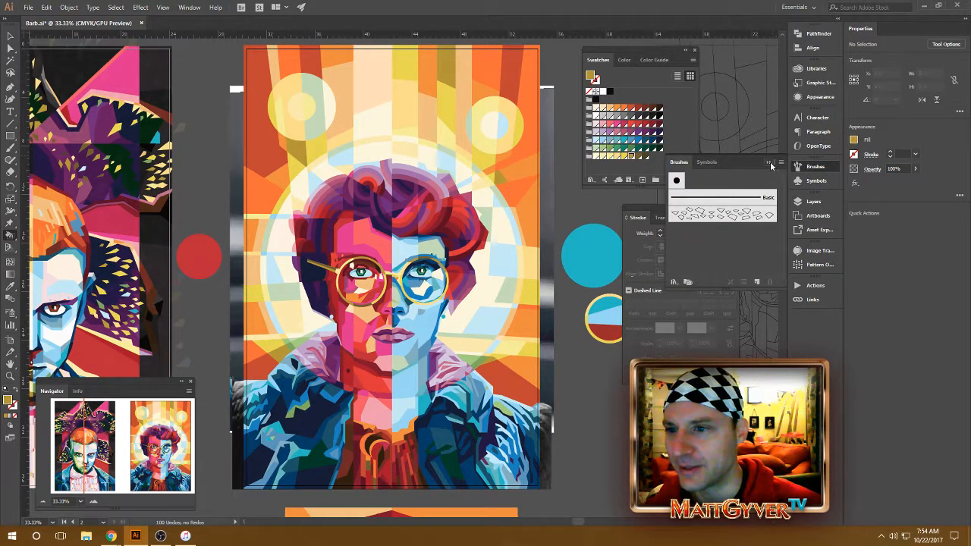
pyautogui.click(815, 166)
pyautogui.click(816, 286)
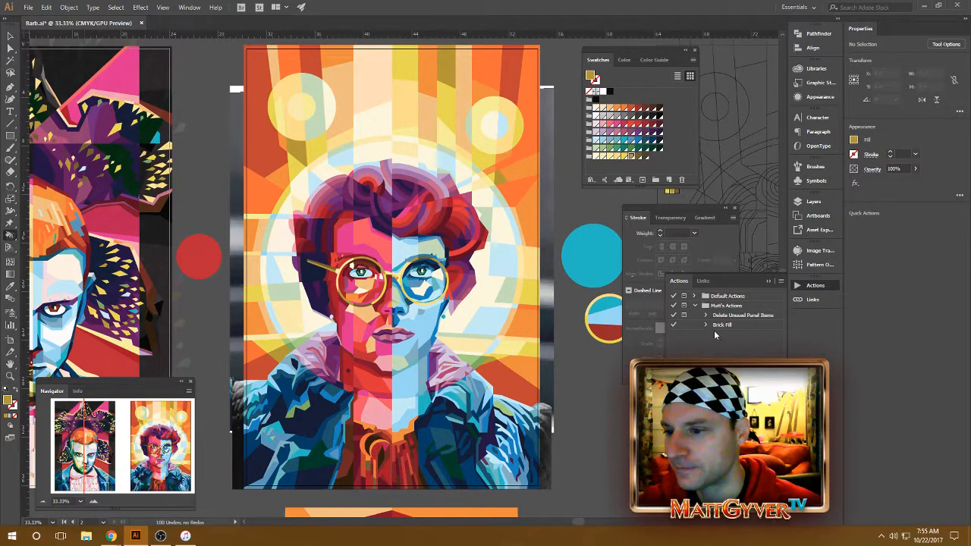
pyautogui.click(695, 296)
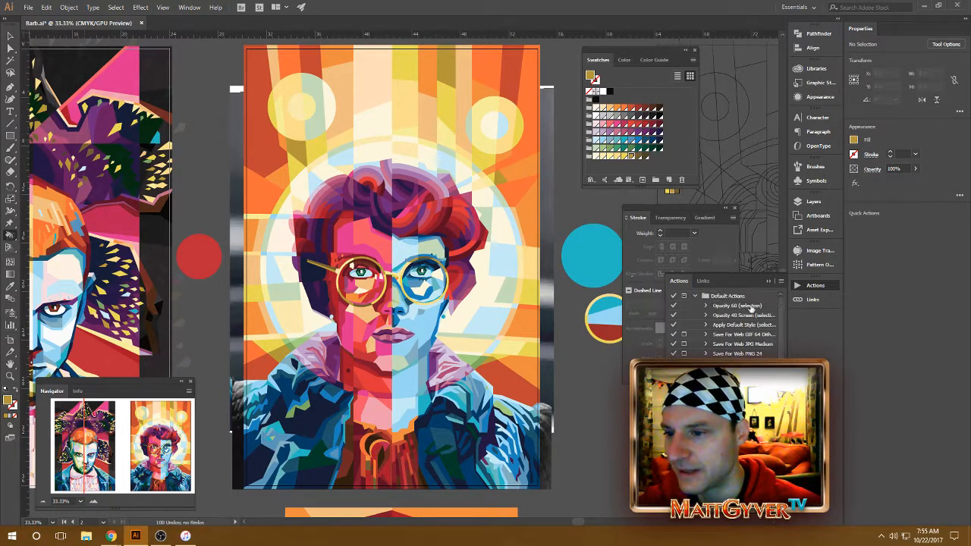
pyautogui.click(695, 296)
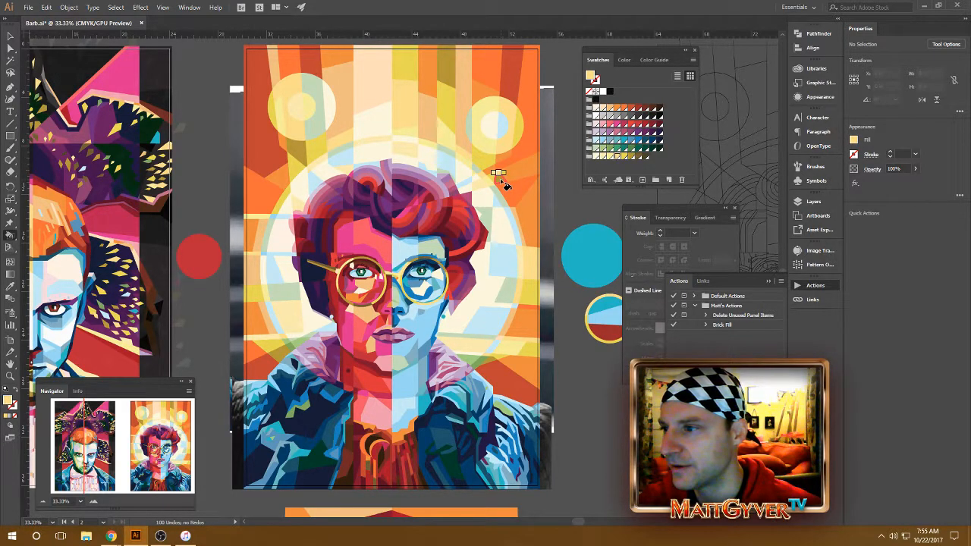
# Step: Fill the background rays below the left-hand and right-hand circles with neighboring orange swatches using the Live Paint Bucket
pyautogui.press('Right')
pyautogui.press('Right')
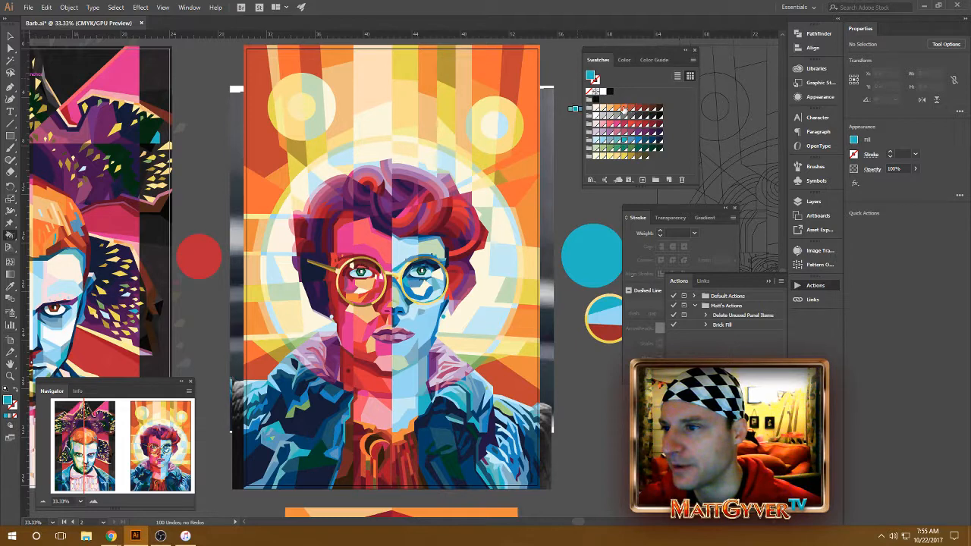
pyautogui.click(623, 108)
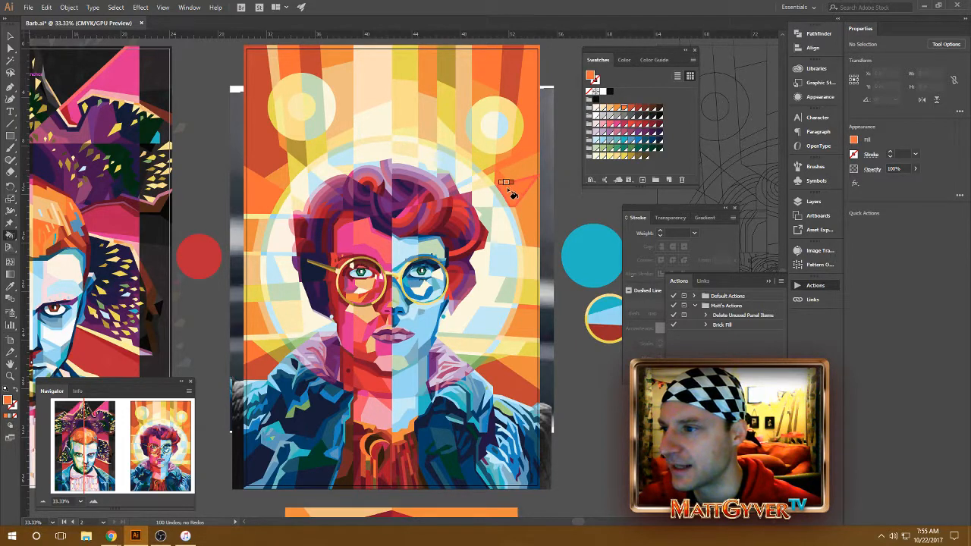
pyautogui.press('Left')
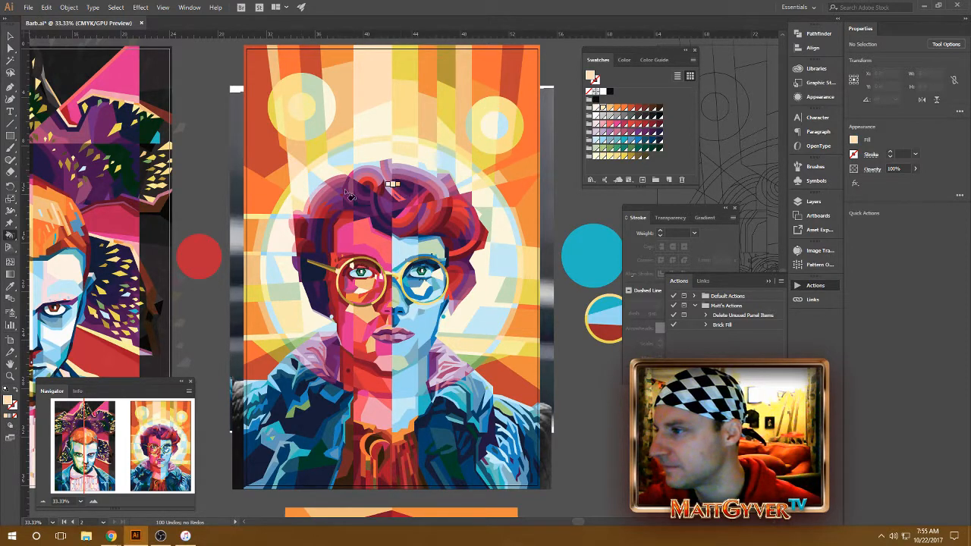
pyautogui.keyDown('alt'); pyautogui.click(294, 171); pyautogui.keyUp('alt')
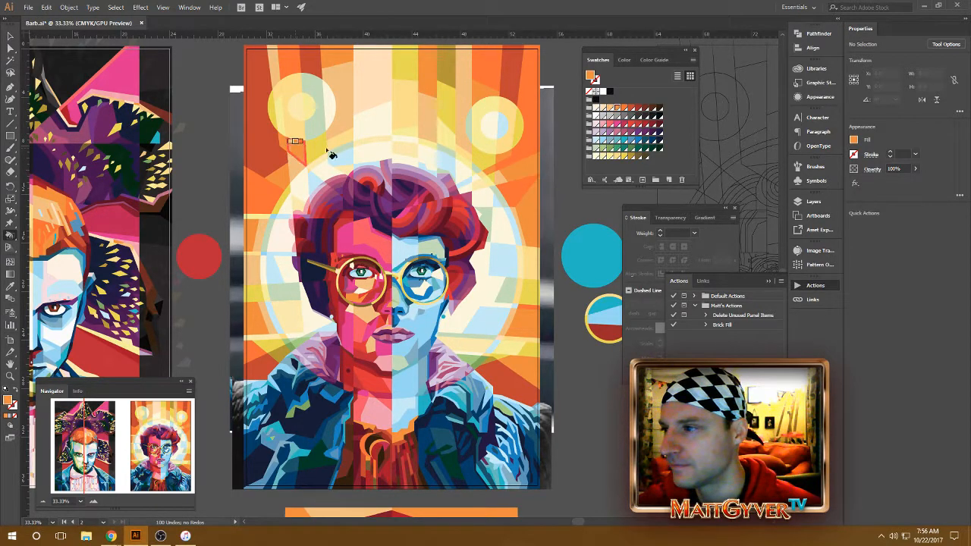
pyautogui.keyDown('alt'); pyautogui.click(281, 139); pyautogui.keyUp('alt')
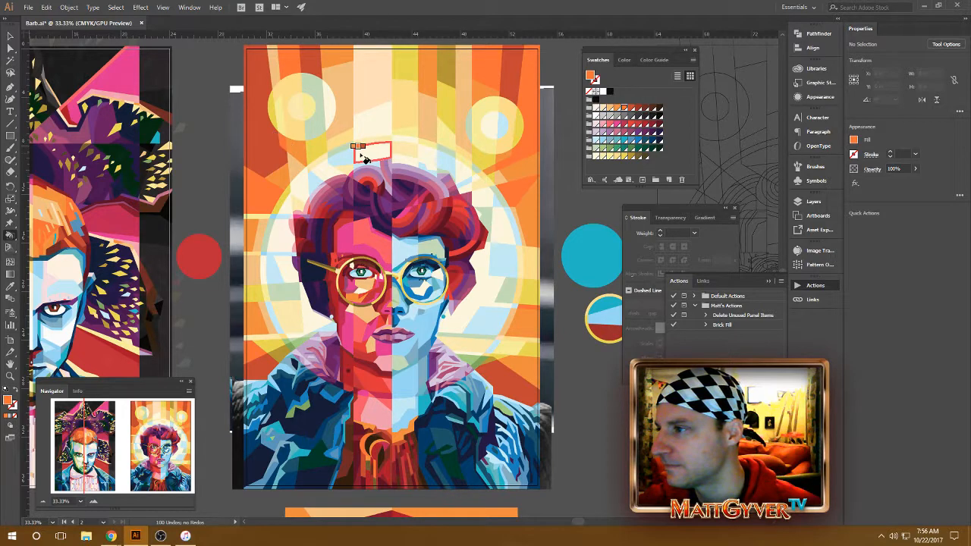
pyautogui.keyDown('alt'); pyautogui.click(492, 154); pyautogui.keyUp('alt')
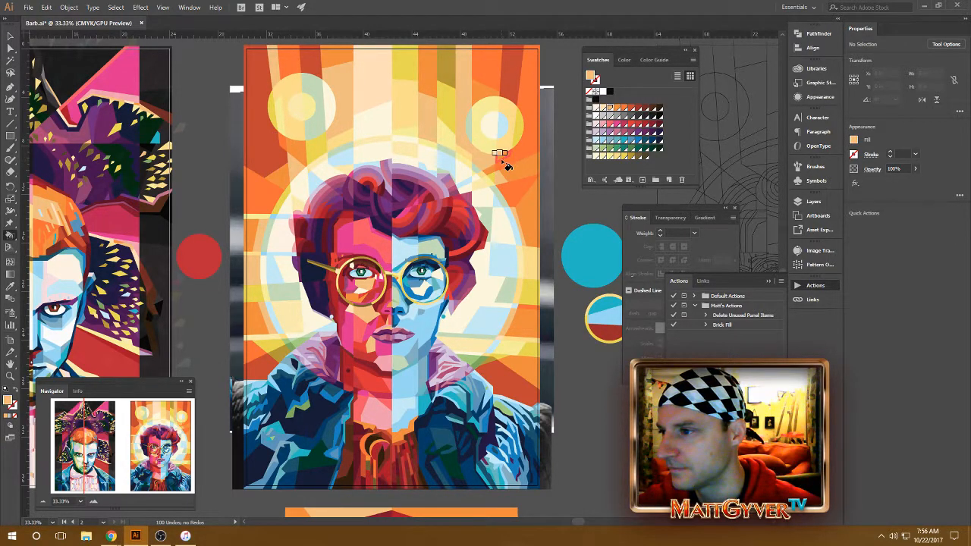
# Step: Recolor the narrow ray and the pieces around the right-hand circle with light peach and light orange Live Paint fills
pyautogui.keyDown('alt'); pyautogui.click(464, 144); pyautogui.keyUp('alt')
pyautogui.keyDown('alt'); pyautogui.click(493, 126); pyautogui.keyUp('alt')
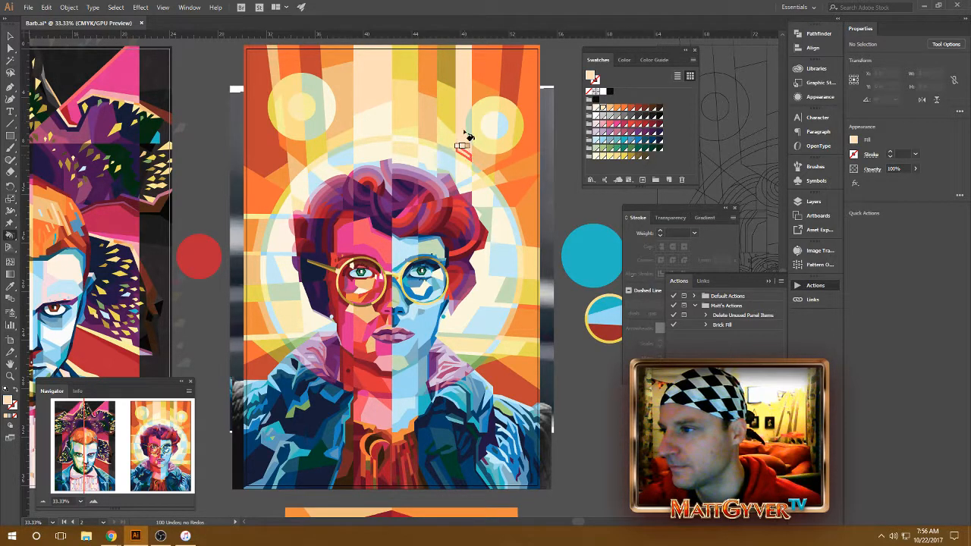
pyautogui.keyDown('alt'); pyautogui.click(484, 162); pyautogui.keyUp('alt')
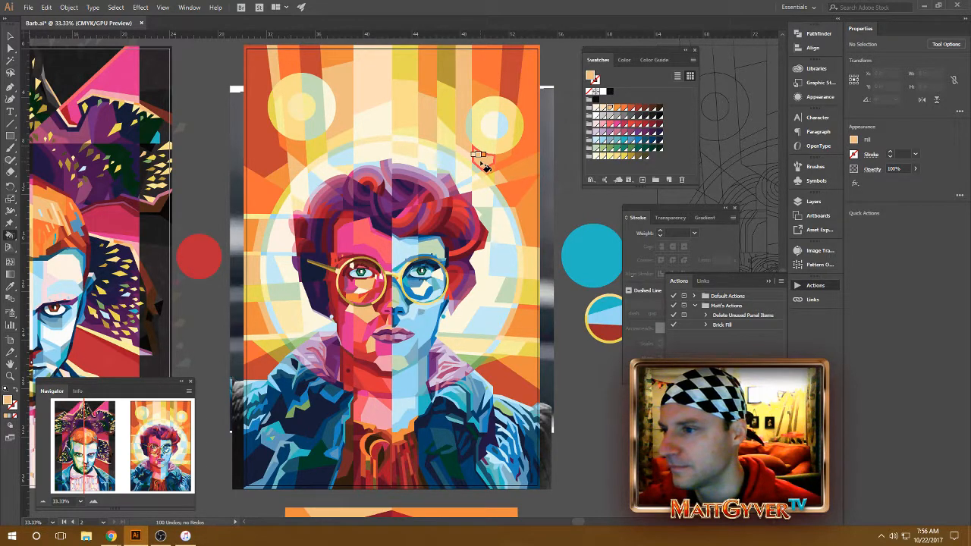
# Step: Try the pink and light yellow swatches as Live Paint fills for the pieces below the two circles
pyautogui.press('Down')
pyautogui.press('Down')
pyautogui.click(487, 162)
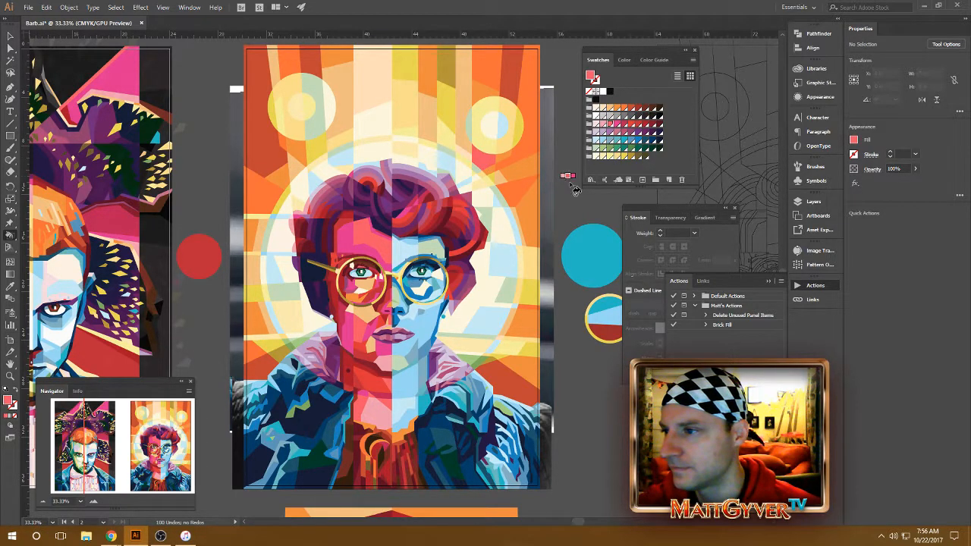
pyautogui.click(610, 157)
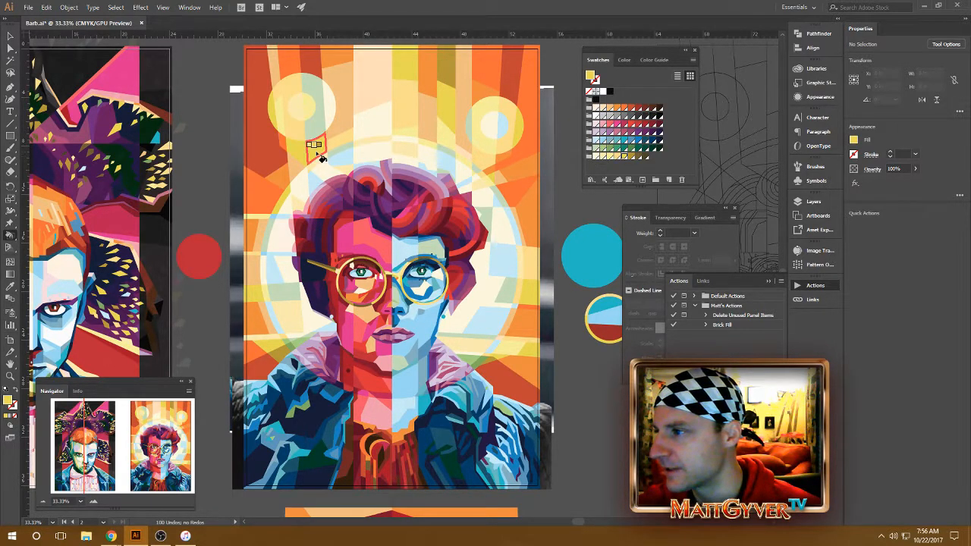
pyautogui.press('Left')
pyautogui.press('Left')
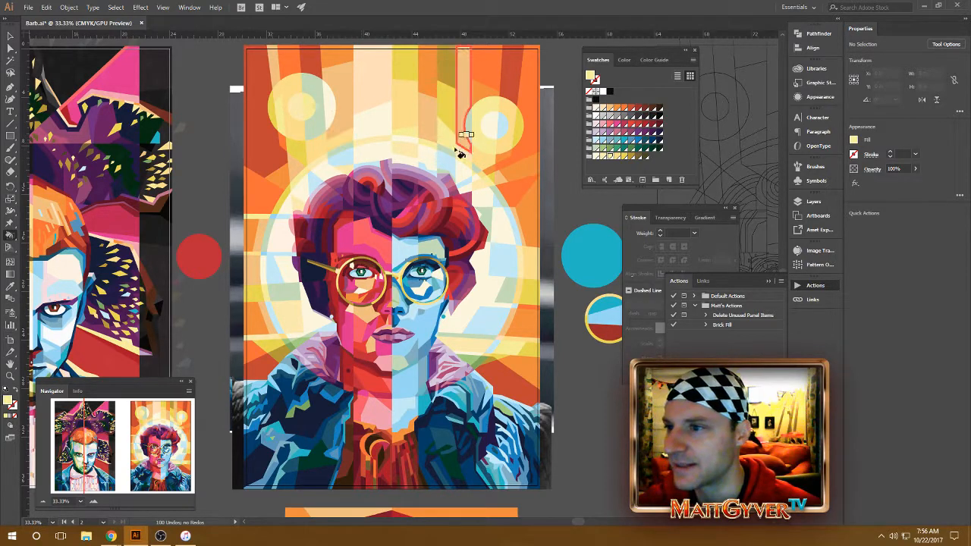
# Step: Fill the center rays above the head with yellow and light orange swatches using the Live Paint Bucket
pyautogui.click(609, 109)
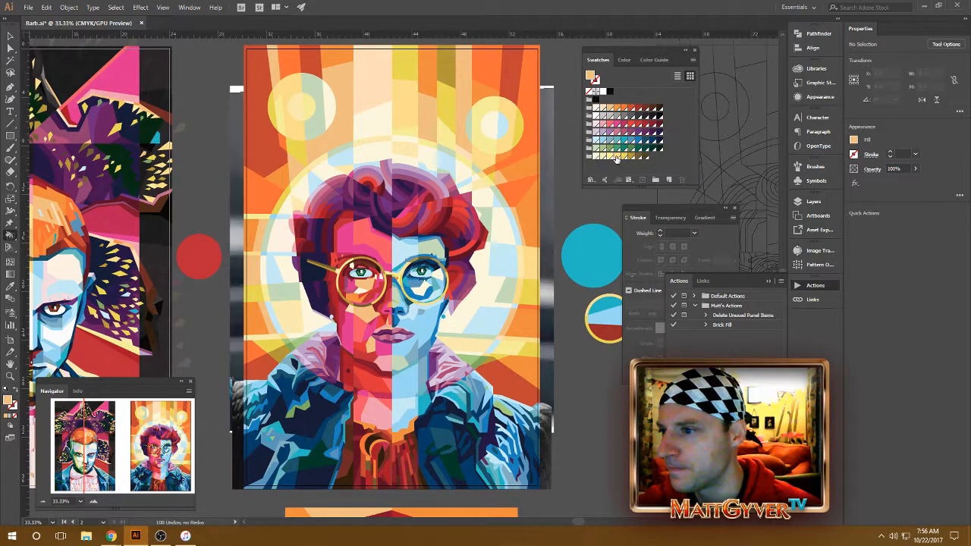
pyautogui.click(616, 156)
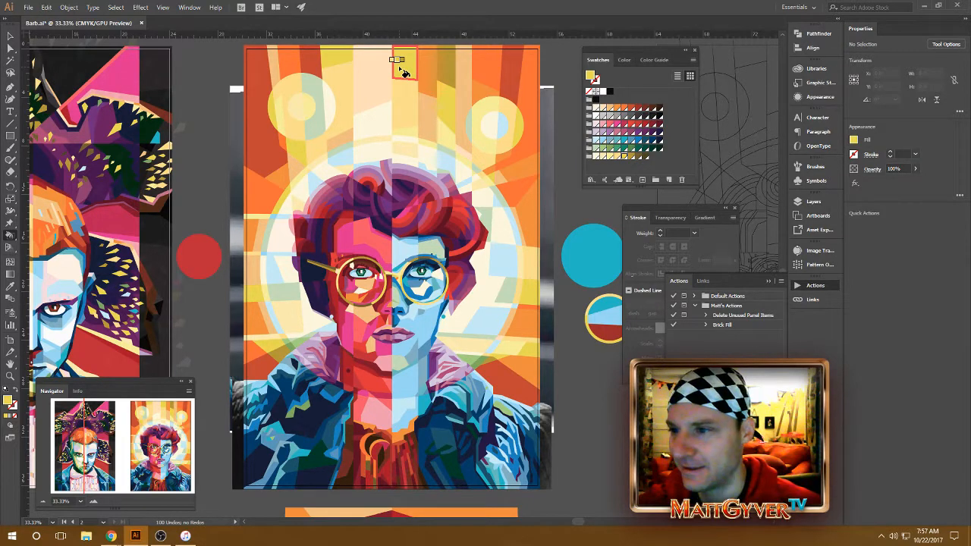
pyautogui.click(622, 108)
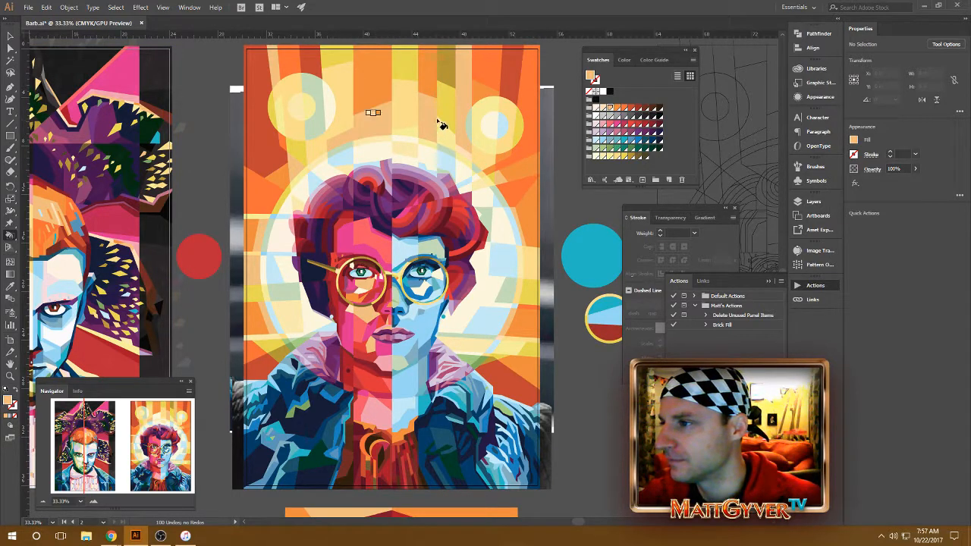
pyautogui.press('Left')
pyautogui.click(408, 123)
pyautogui.click(376, 124)
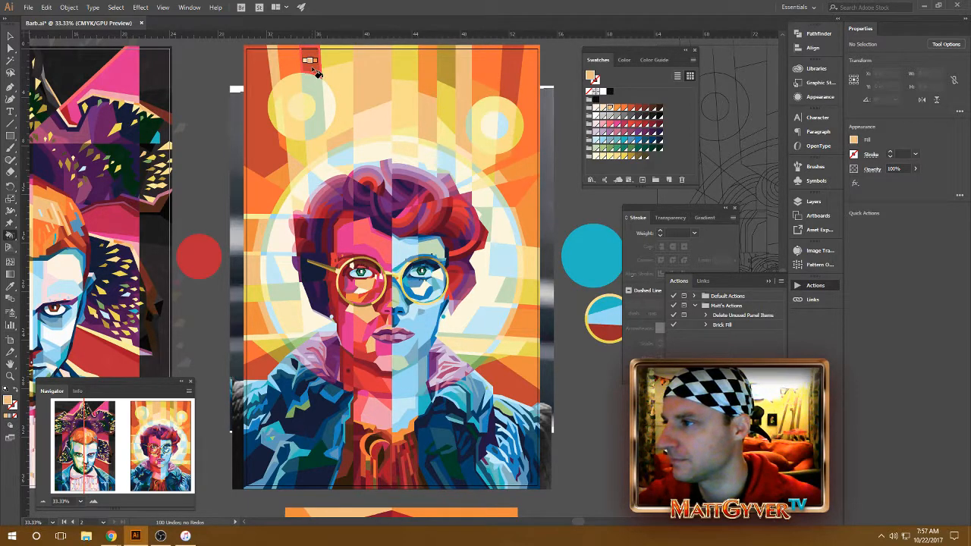
# Step: Fill the ray above the right-hand circle with a deeper orange swatch using the Live Paint Bucket
pyautogui.click(624, 108)
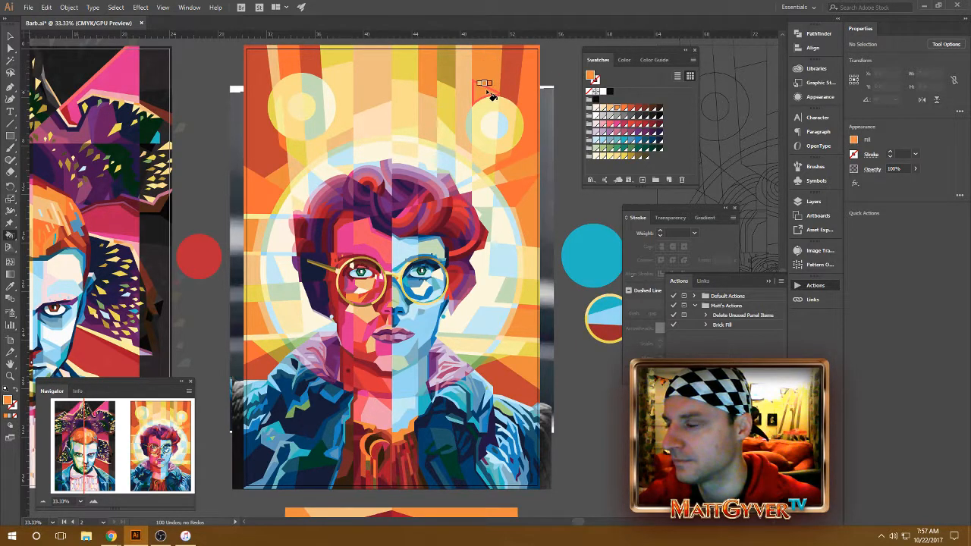
pyautogui.press('Right')
pyautogui.click(482, 88)
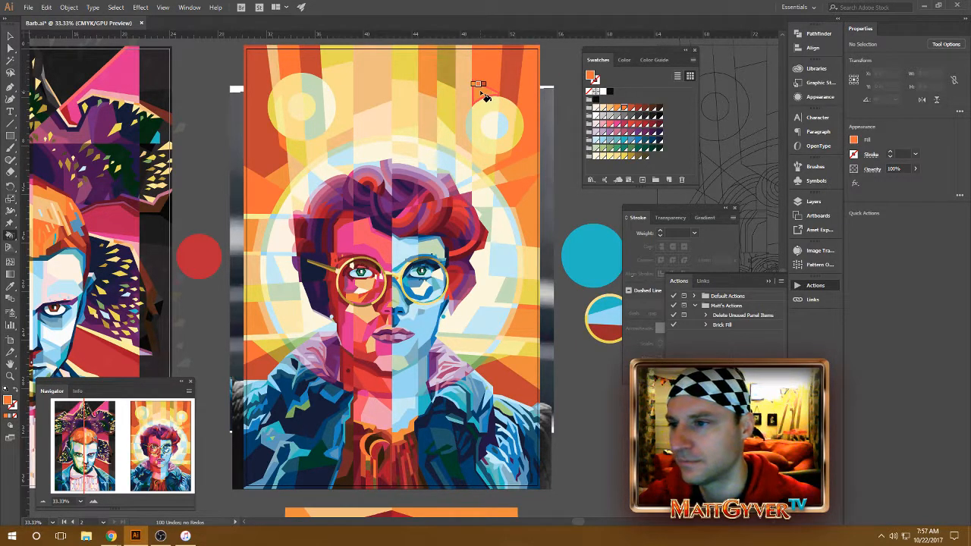
# Step: Try yellow and orange Live Paint fills on the narrow ray beside the right-hand circle, undoing each attempt
pyautogui.click(624, 156)
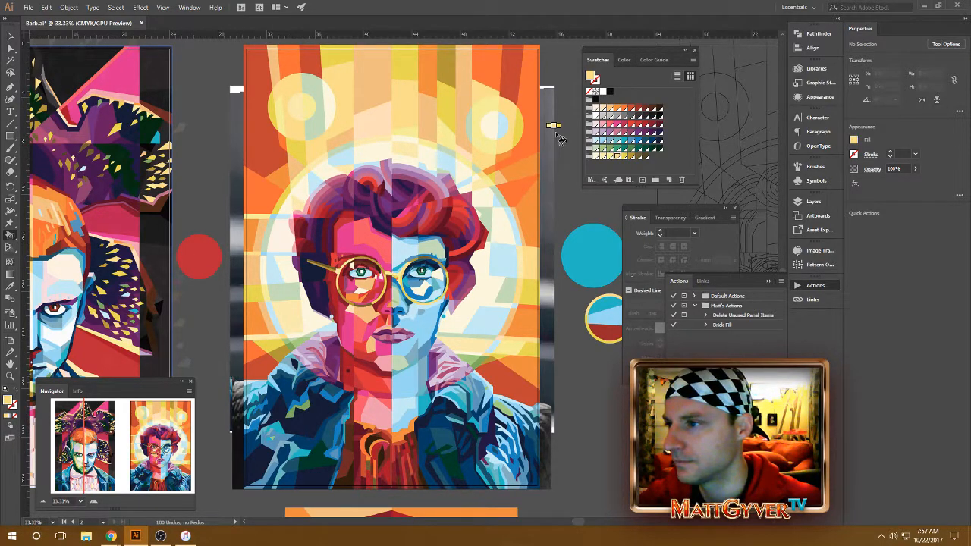
pyautogui.hotkey('ctrl', 'z')
pyautogui.hotkey('ctrl', 'z')
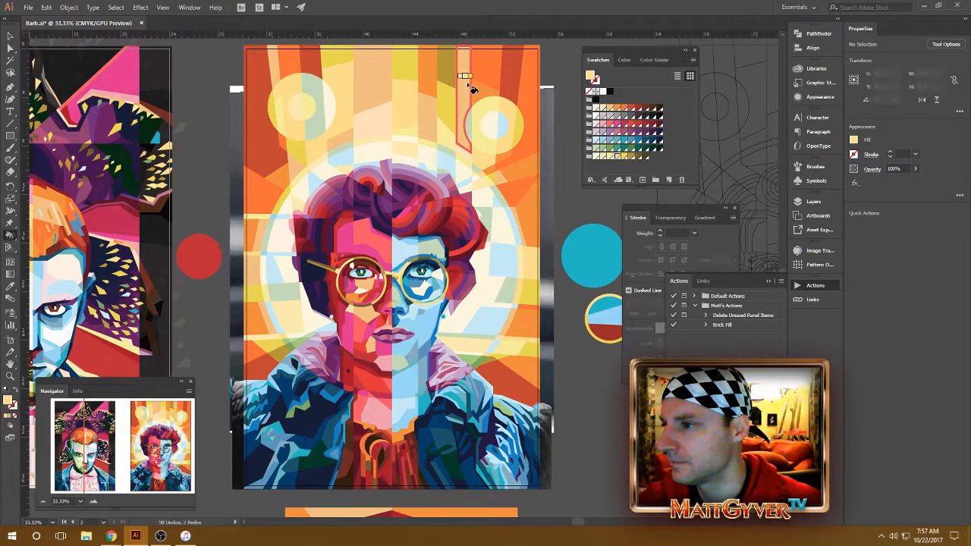
pyautogui.keyDown('alt'); pyautogui.click(463, 81); pyautogui.keyUp('alt')
pyautogui.rightClick(465, 82)
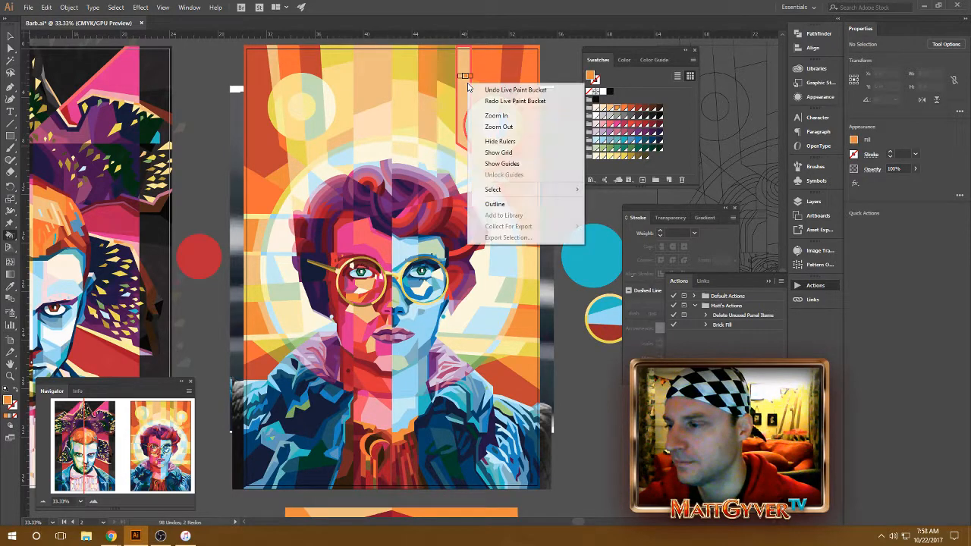
pyautogui.click(468, 86)
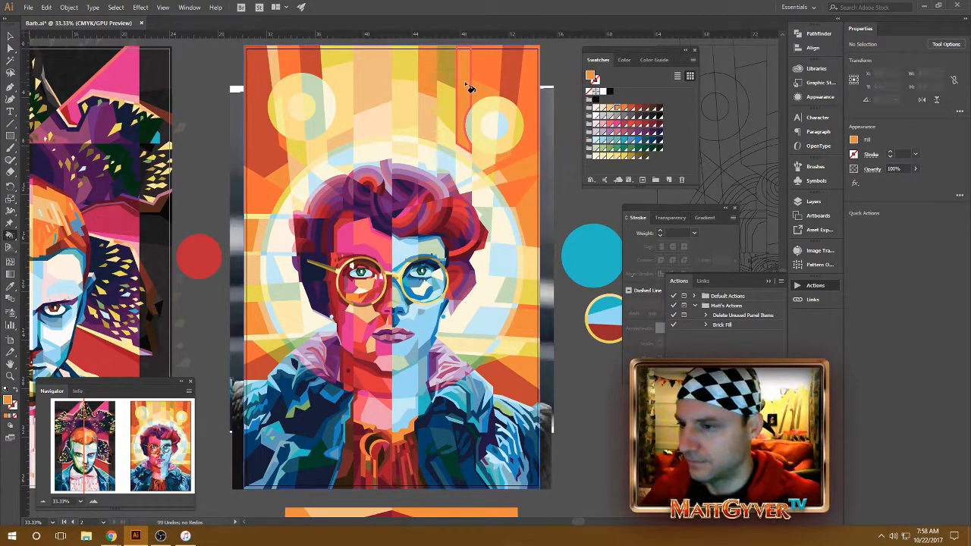
pyautogui.hotkey('ctrl', 'z')
# Step: Recolor the upper rays between the center stripe and the right-hand circle with red-orange and orange swatches
pyautogui.click(632, 108)
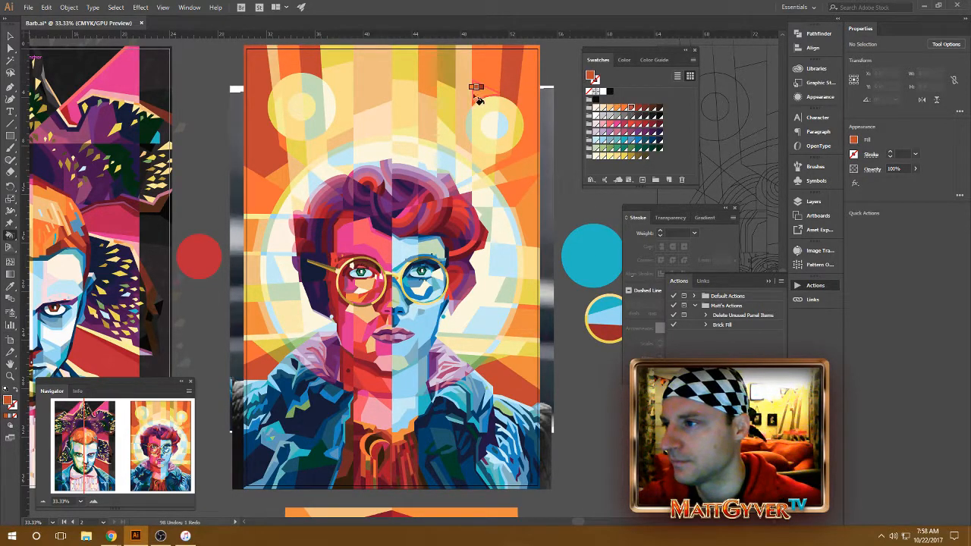
pyautogui.click(444, 66)
pyautogui.press('Left')
pyautogui.press('Left')
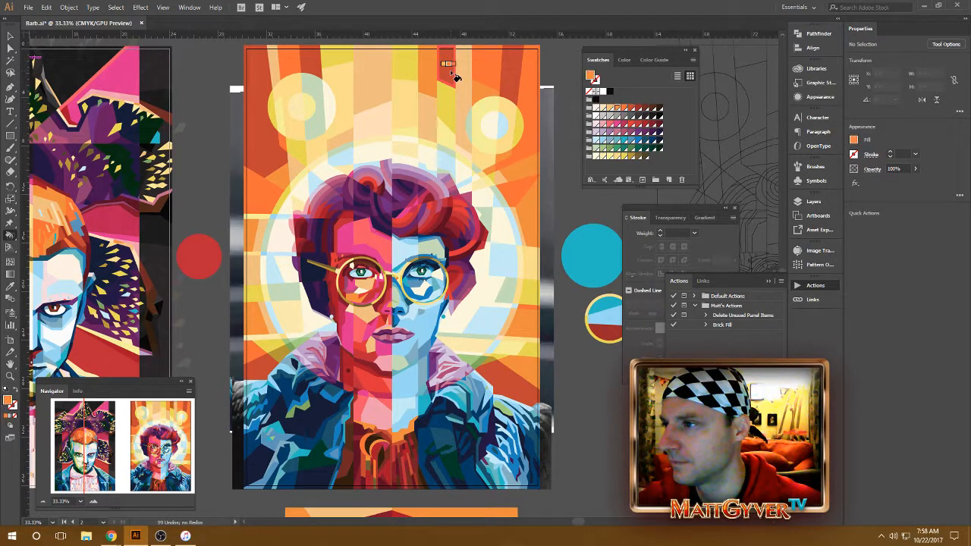
pyautogui.click(451, 73)
pyautogui.press('Right')
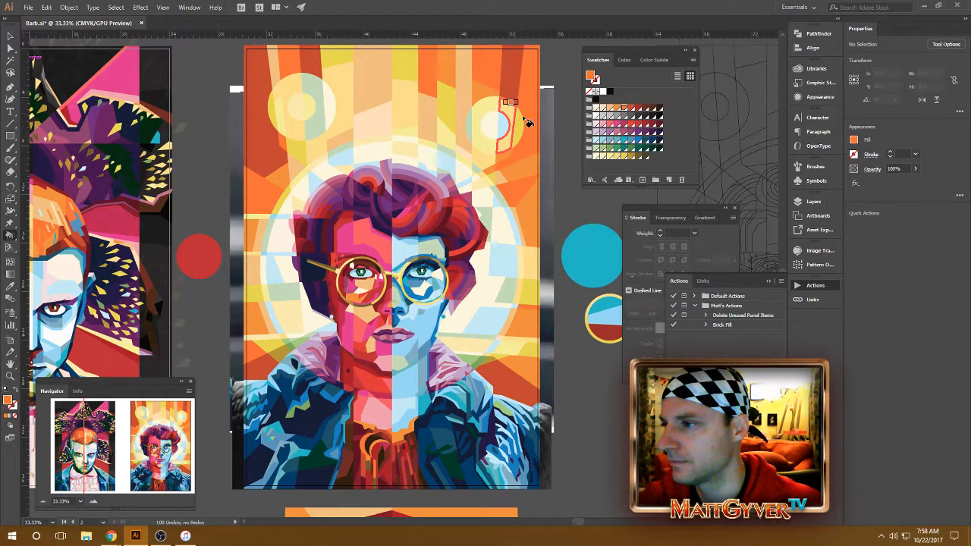
# Step: Undo the dark gold fill and switch the Live Paint color to the yellow swatches for the upper rays
pyautogui.click(633, 156)
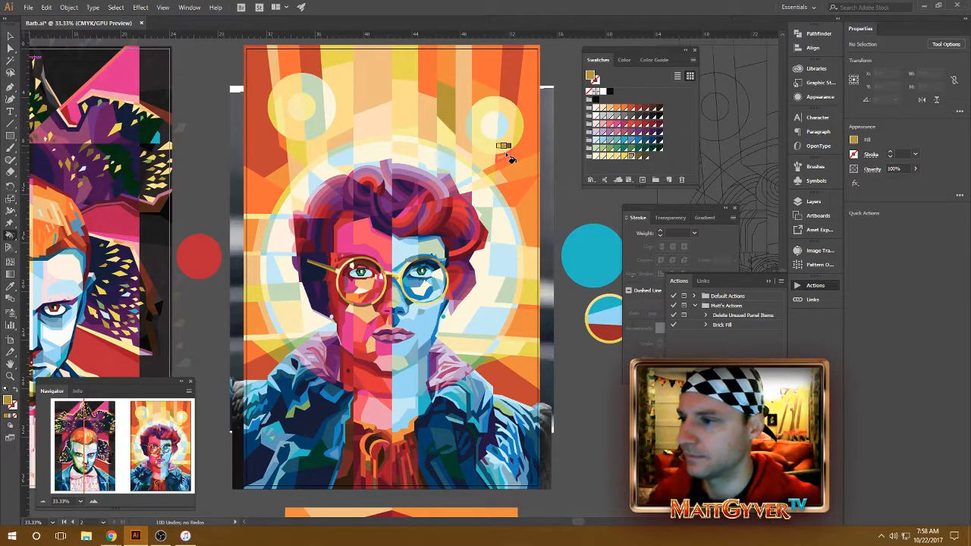
pyautogui.hotkey('ctrl', 'z')
pyautogui.click(623, 157)
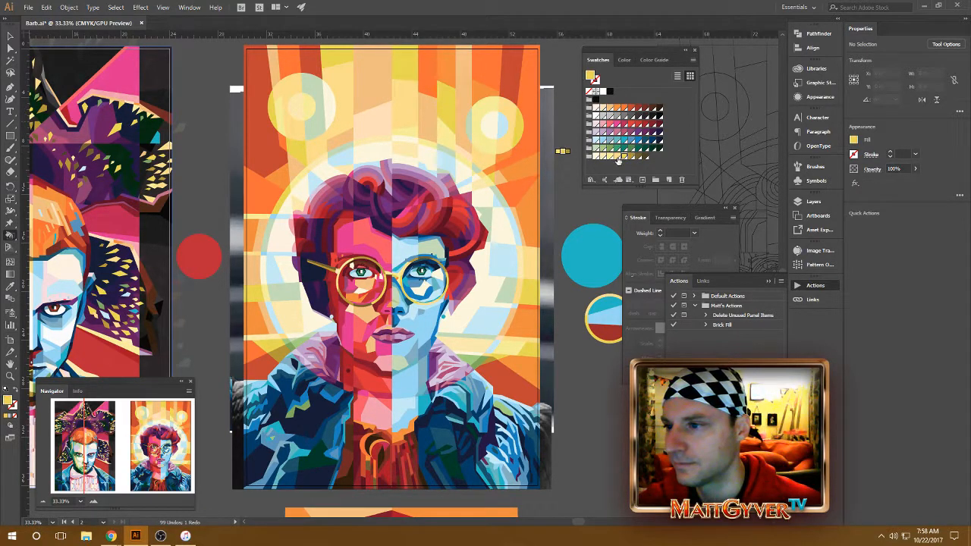
pyautogui.click(617, 156)
pyautogui.press('Right')
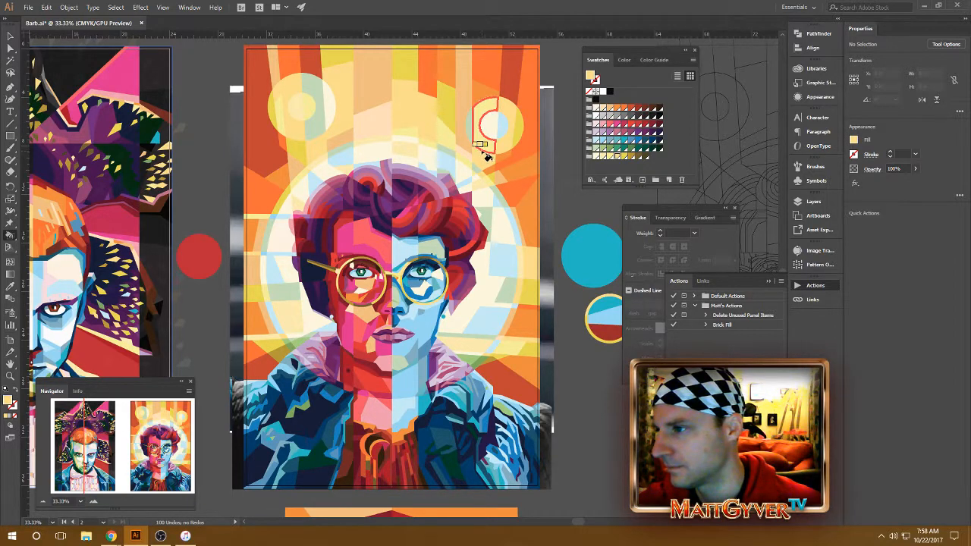
# Step: Fill the upper center rays with dark gold, light orange and orange swatches using the Live Paint Bucket
pyautogui.press('Right')
pyautogui.click(414, 88)
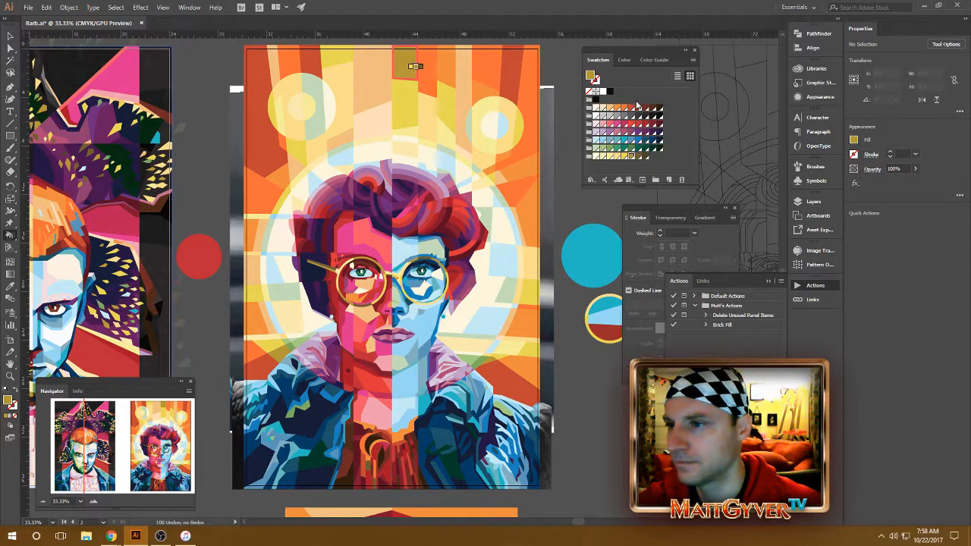
pyautogui.press('Left')
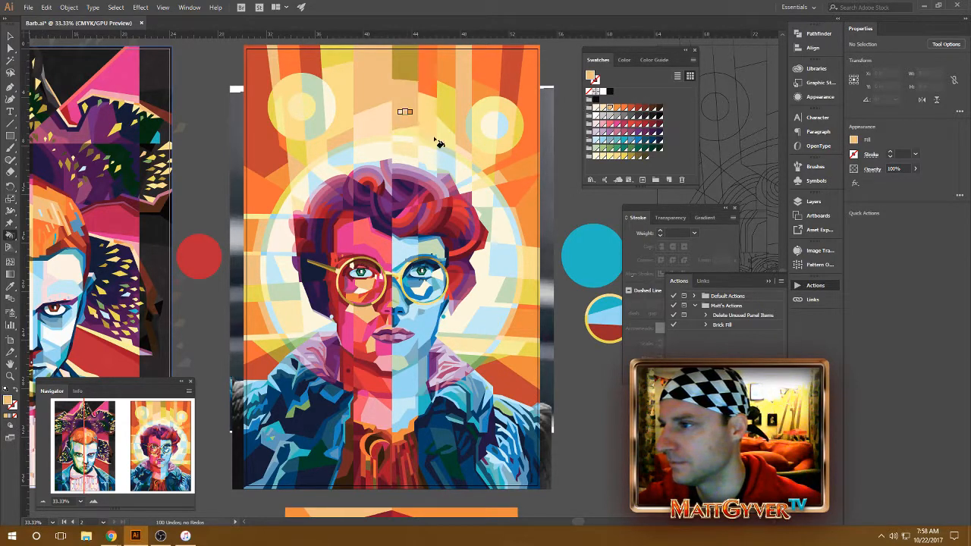
pyautogui.press('Right')
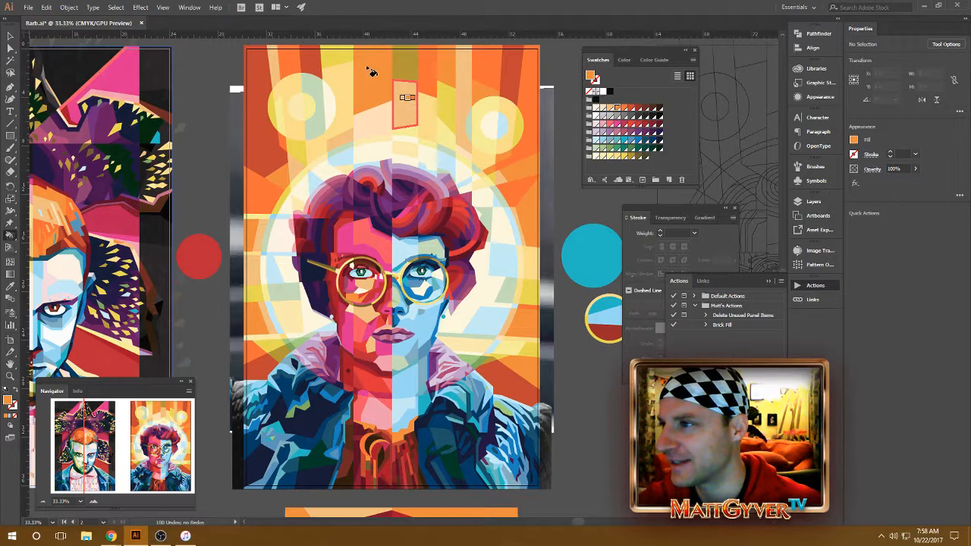
pyautogui.click(371, 71)
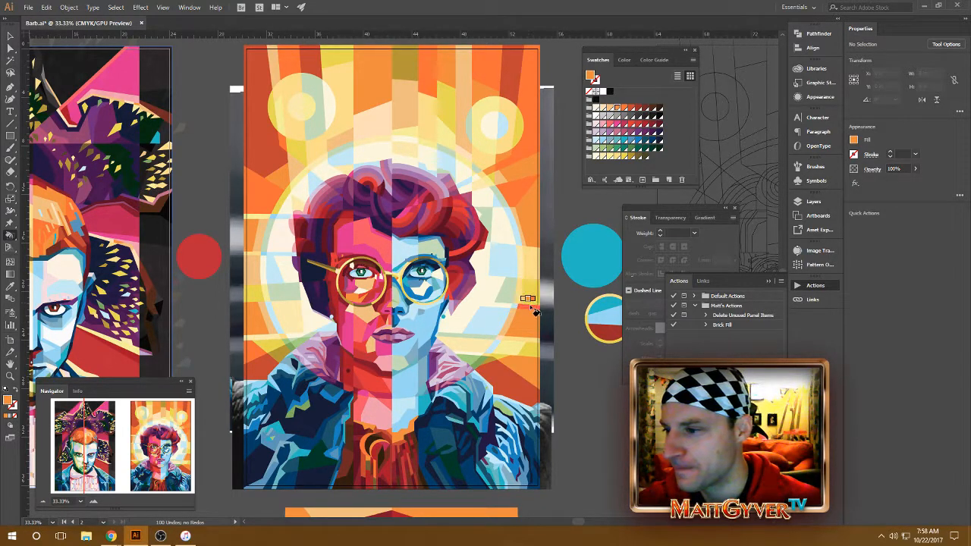
# Step: Try a yellow swatch on the background ray along the poster's edge, to the right of the halo
pyautogui.press('Left')
pyautogui.press('Left')
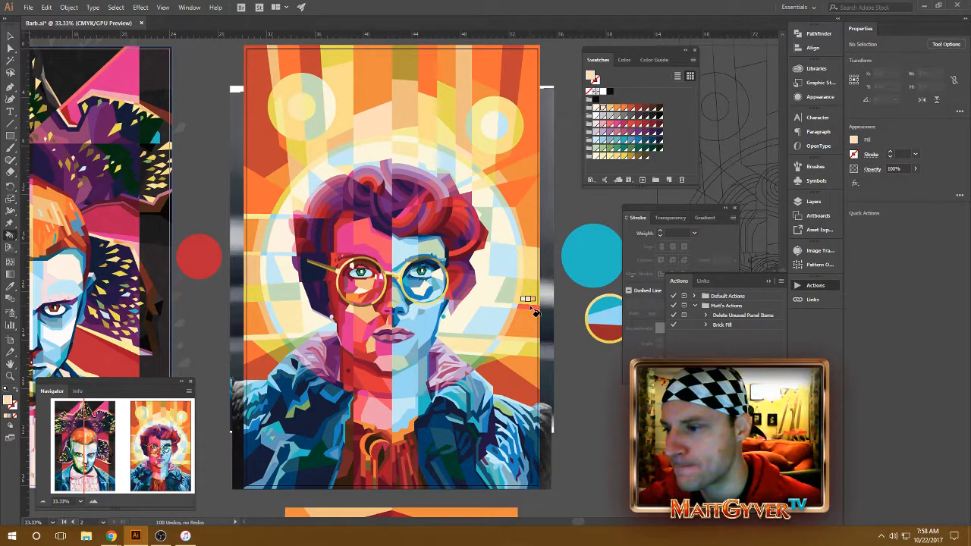
pyautogui.press('Right')
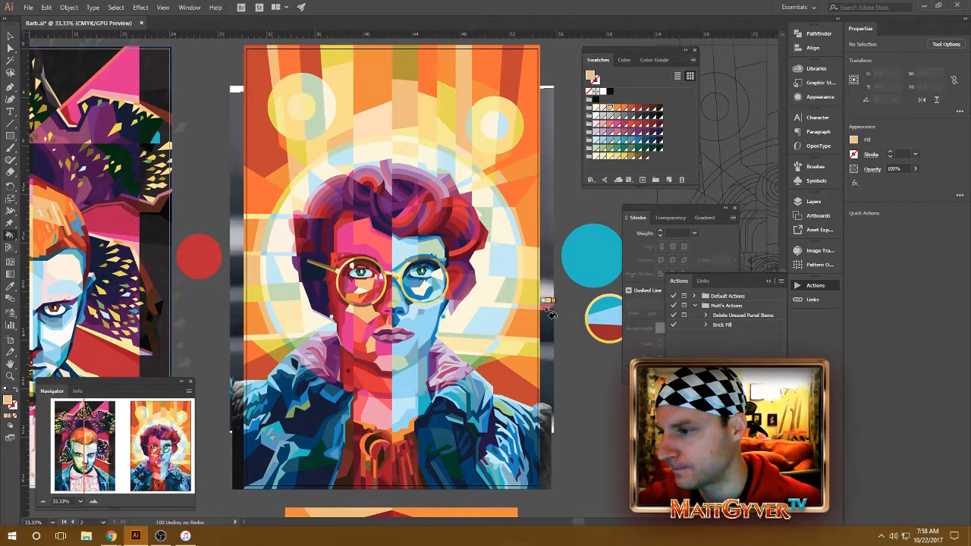
pyautogui.press('Right')
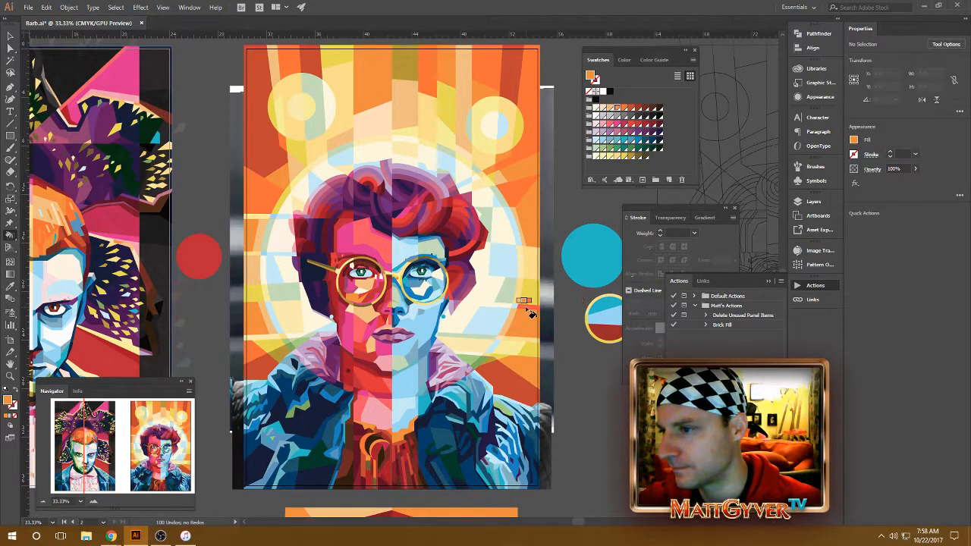
pyautogui.click(617, 157)
pyautogui.click(533, 314)
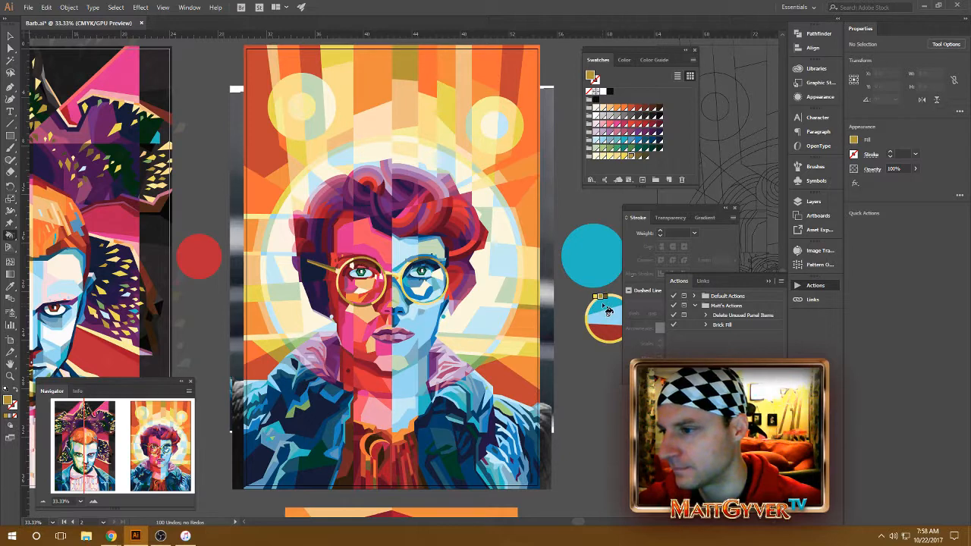
pyautogui.press('Left')
pyautogui.press('Left')
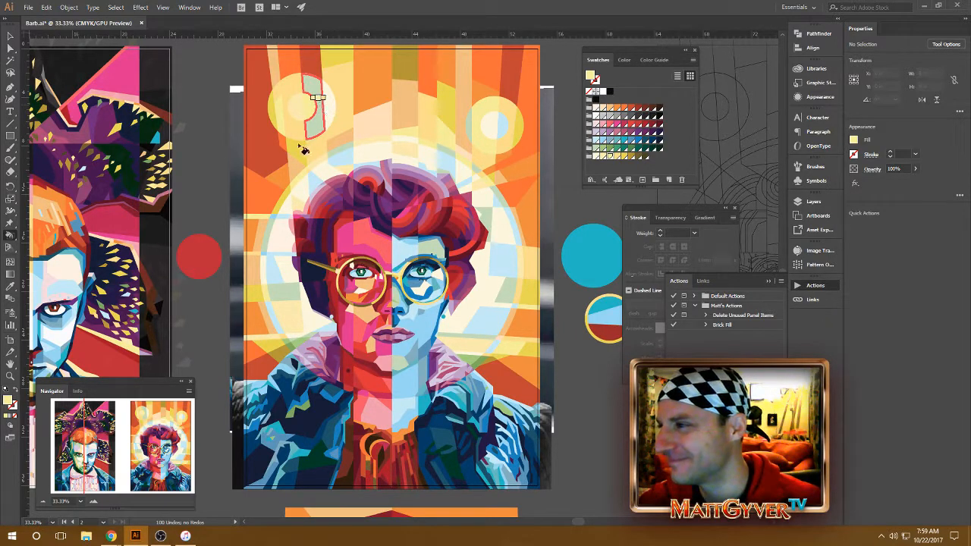
# Step: Recolor the narrow vertical ray on the inner side of the right-hand circle with the light orange swatch
pyautogui.click(541, 117)
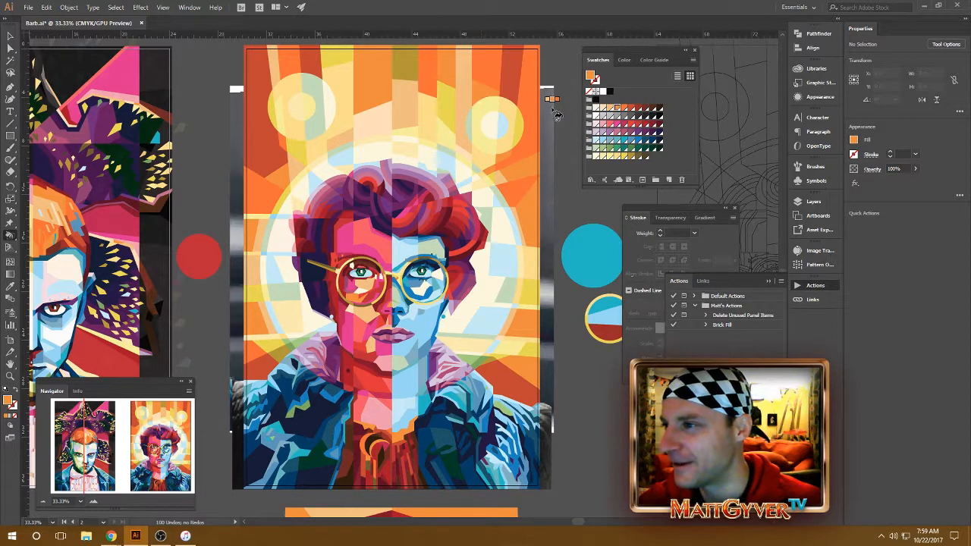
pyautogui.press('Left')
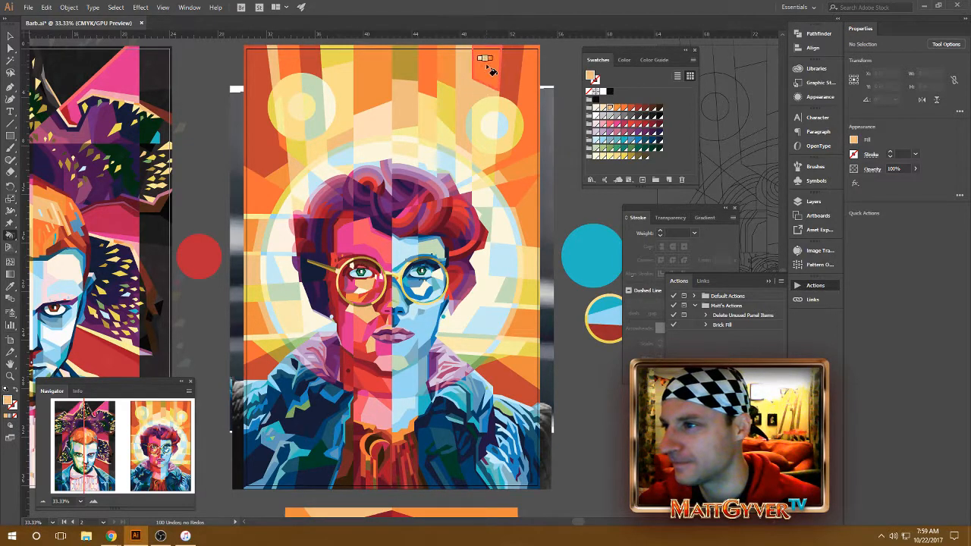
pyautogui.press('Right')
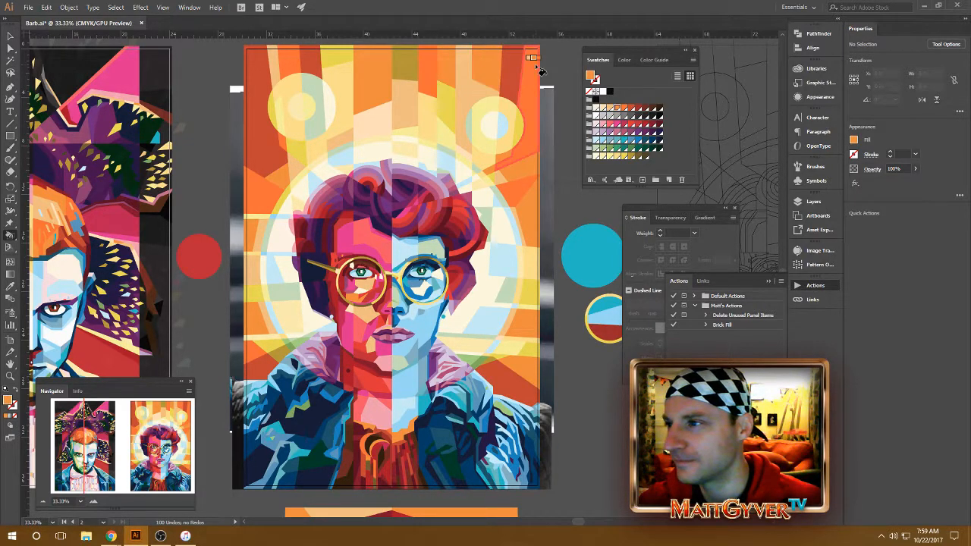
pyautogui.rightClick(464, 91)
pyautogui.click(465, 91)
pyautogui.press('Left')
pyautogui.click(467, 89)
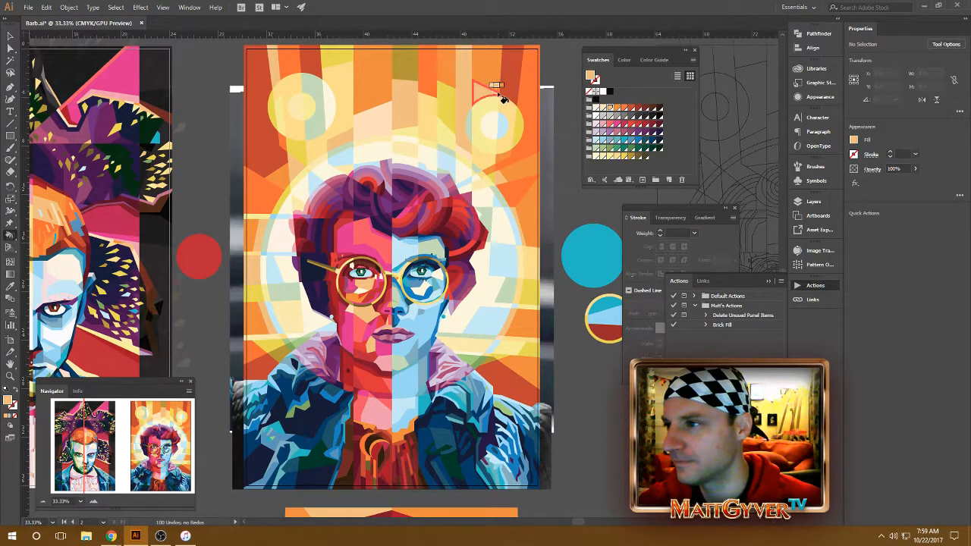